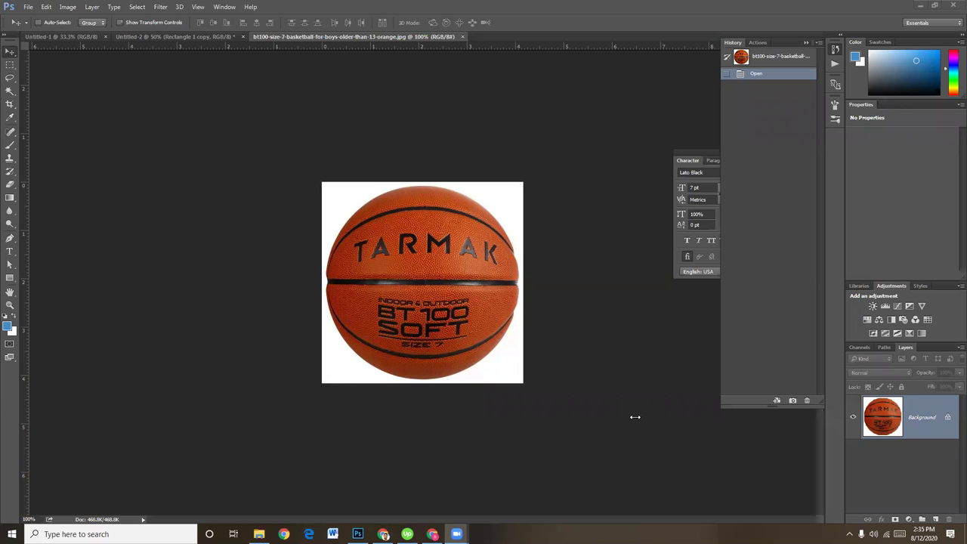
Magic-Wand the white background, convert Background to Layer 0 and delete it, leaving the ball on transparency
left_click(696, 31)
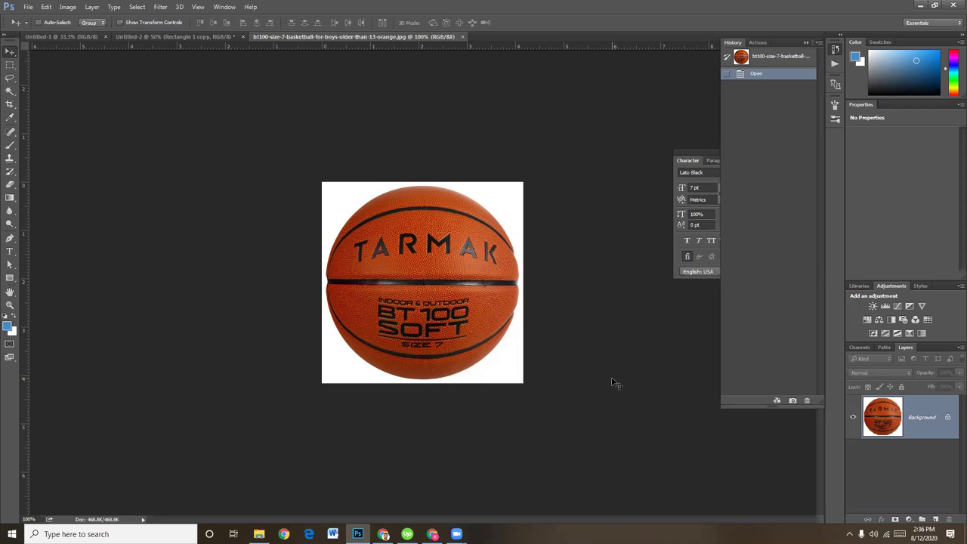
left_click(9, 91, "alt")
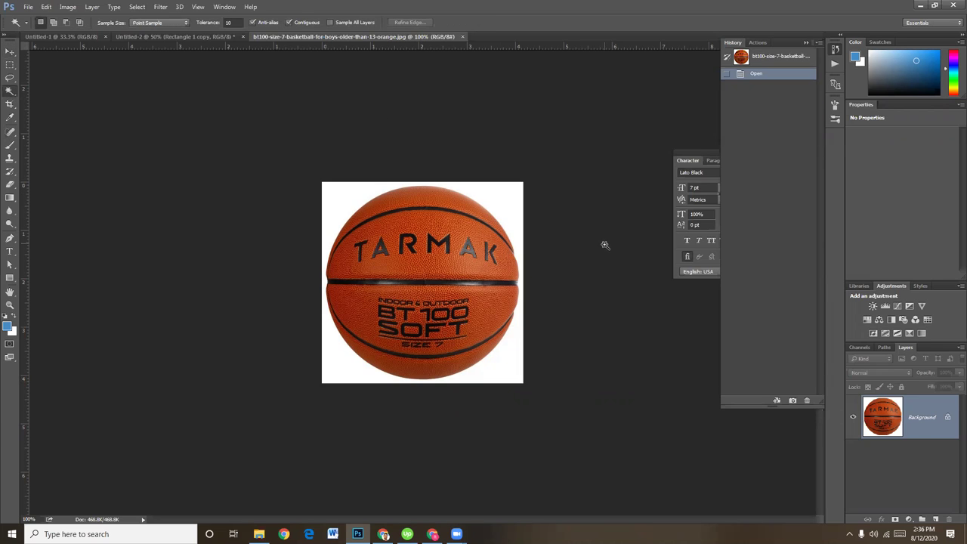
left_click(510, 201)
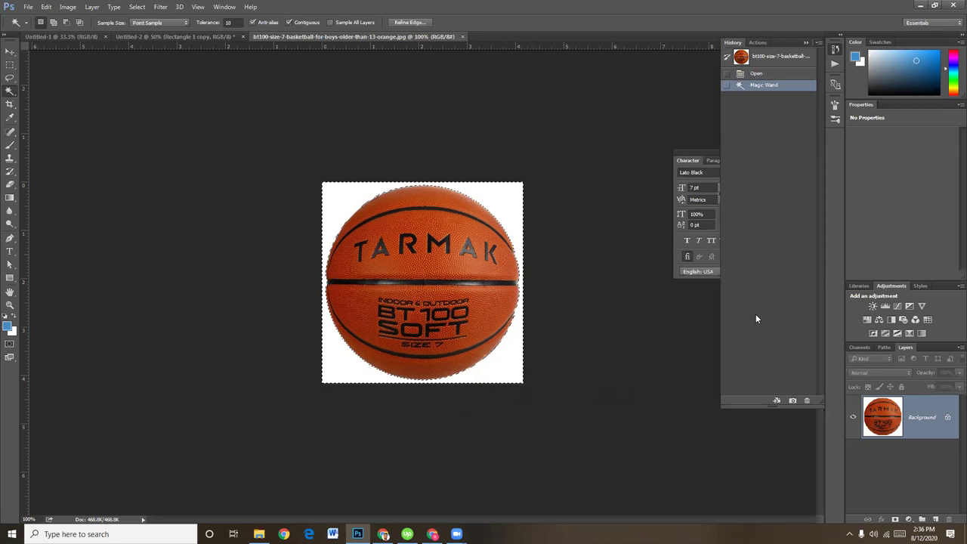
double_click(920, 421)
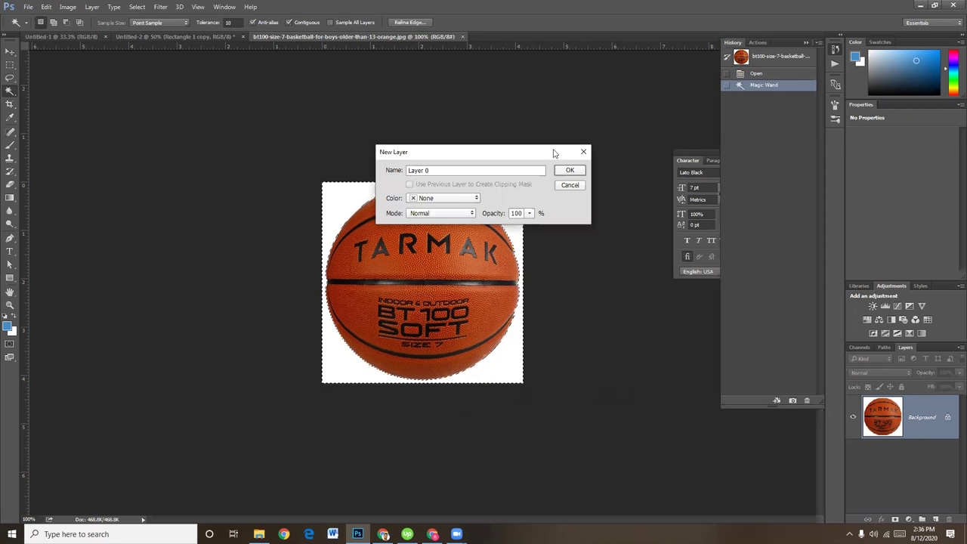
key("Return")
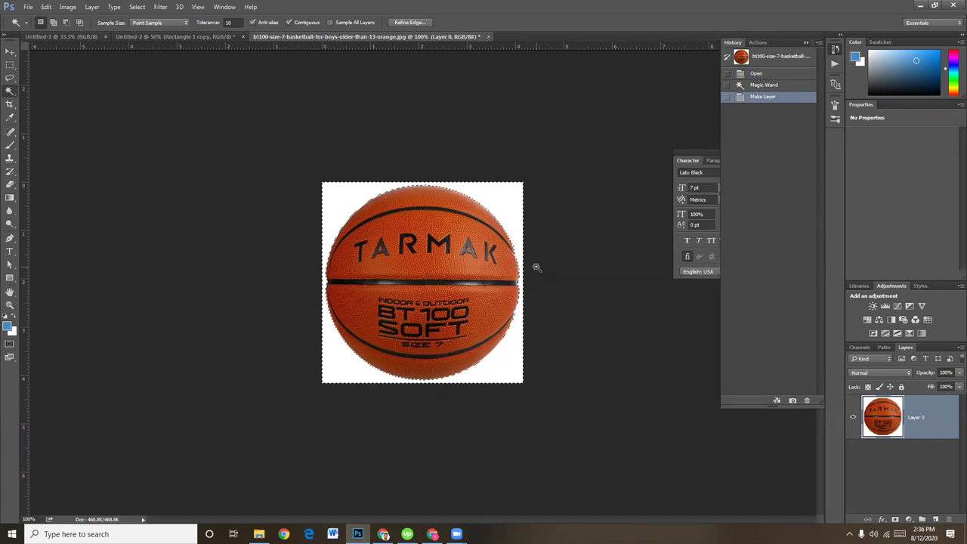
key("Delete")
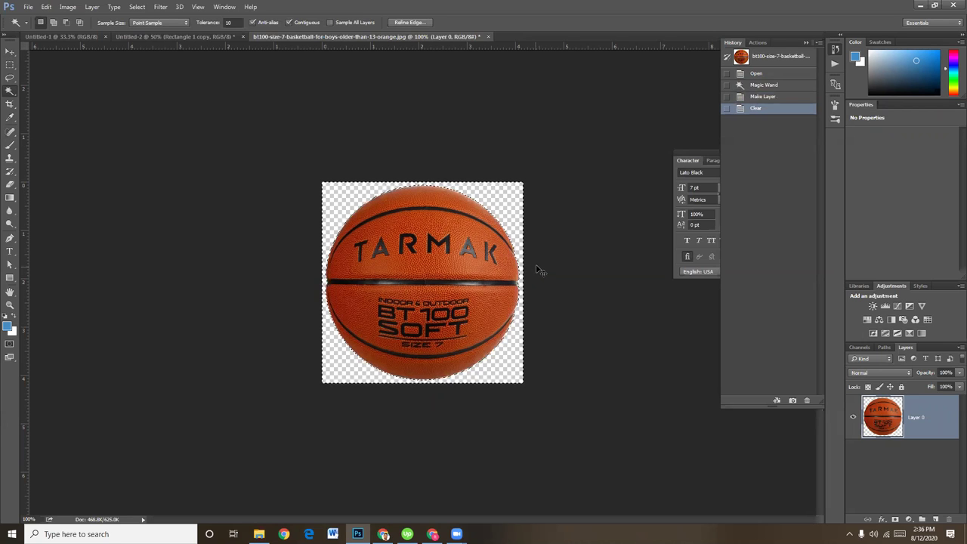
key("ctrl+d")
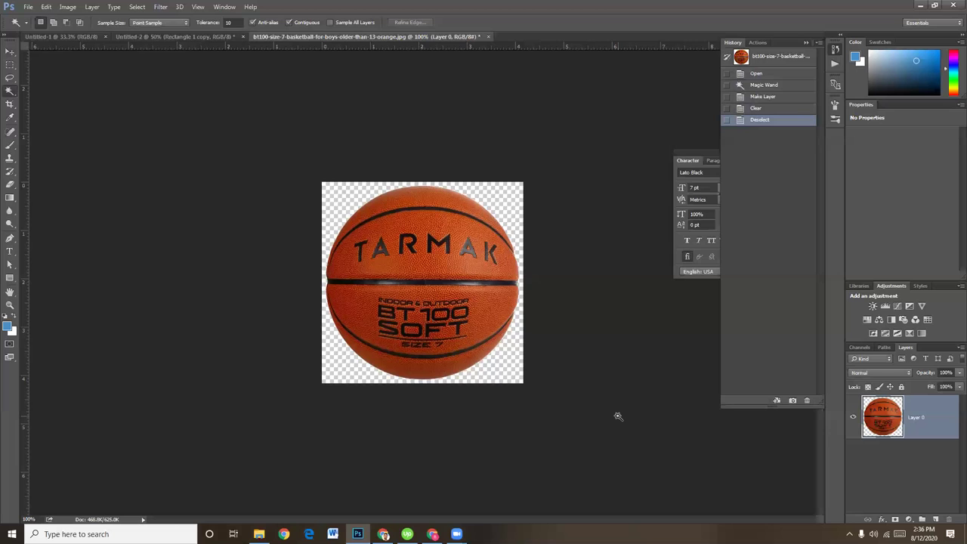
left_click(10, 51)
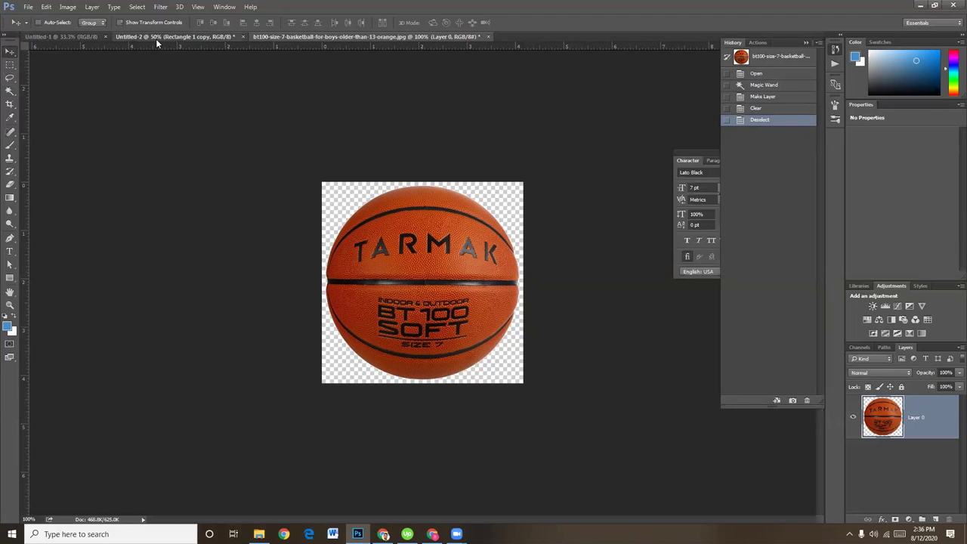
Review the banner's Rectangle 1 and Rectangle 1 copy layers, then return to the basketball image
left_click(156, 37)
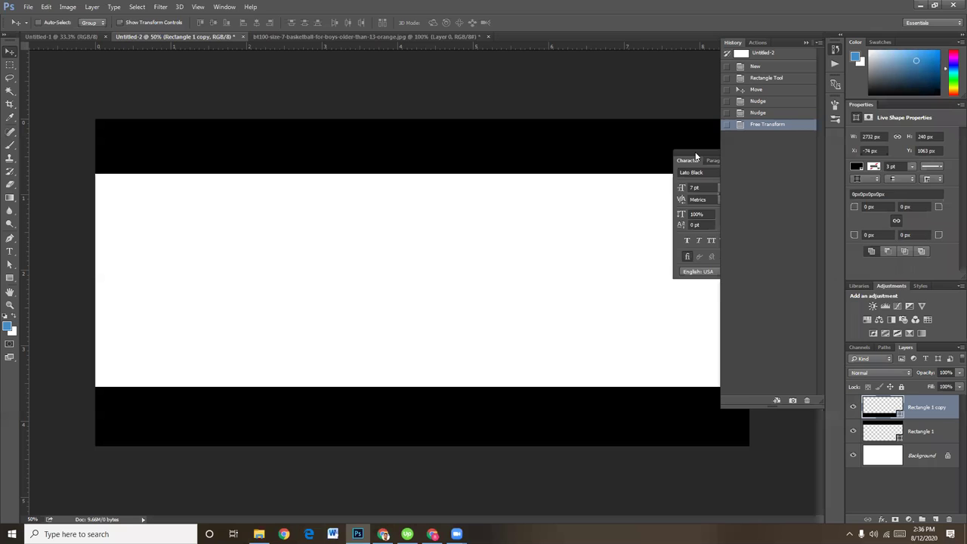
left_click_drag(688, 161, 815, 194)
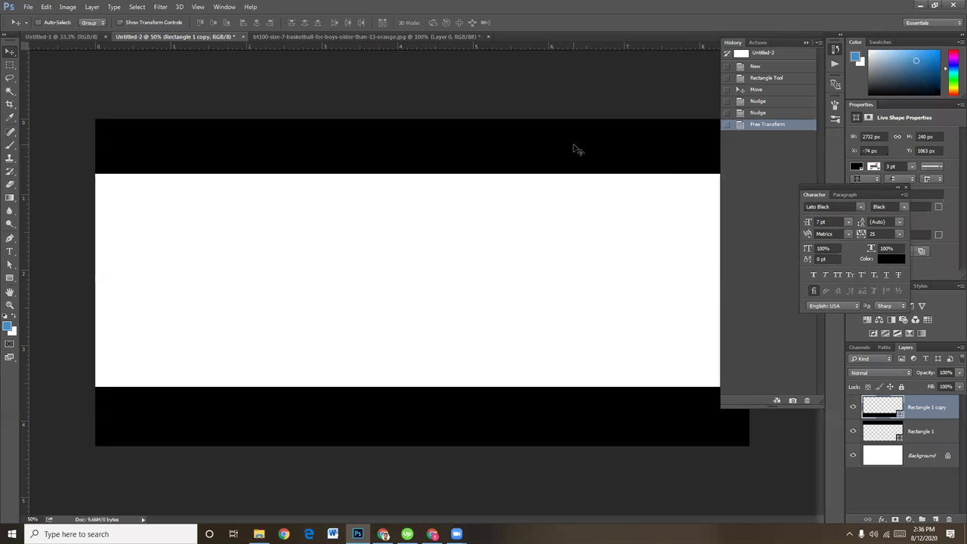
left_click(918, 435)
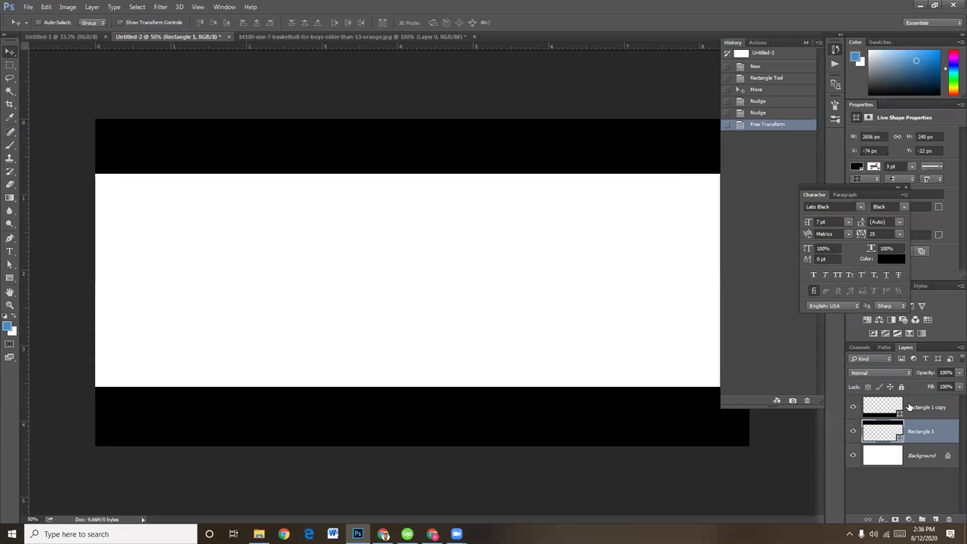
left_click(921, 408)
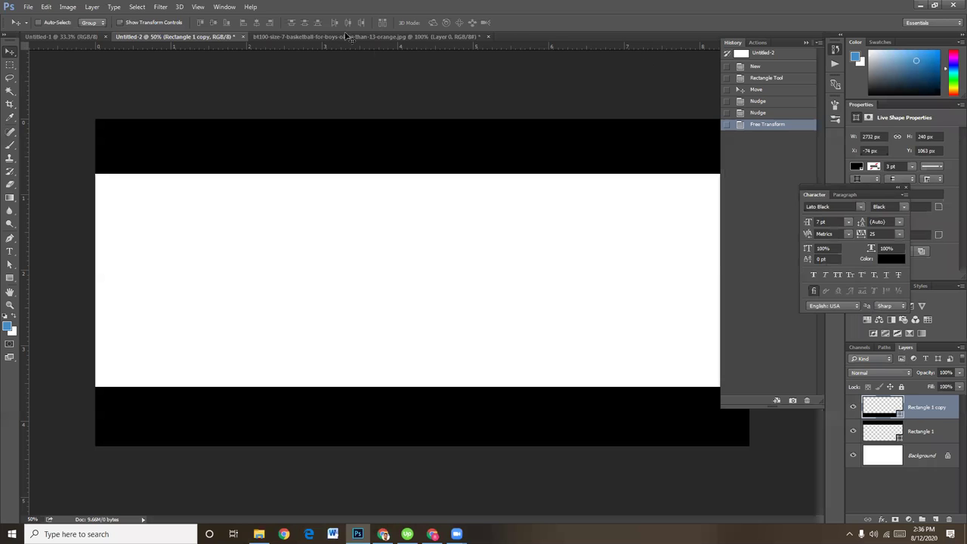
left_click(370, 37)
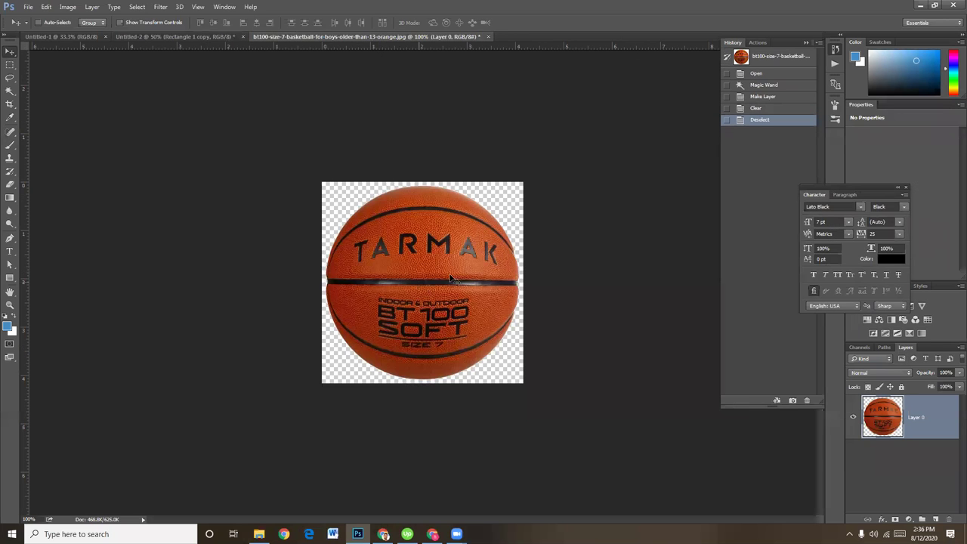
Drag the basketball onto the Untitled-2 banner as a new layer
left_click_drag(430, 260, 463, 264)
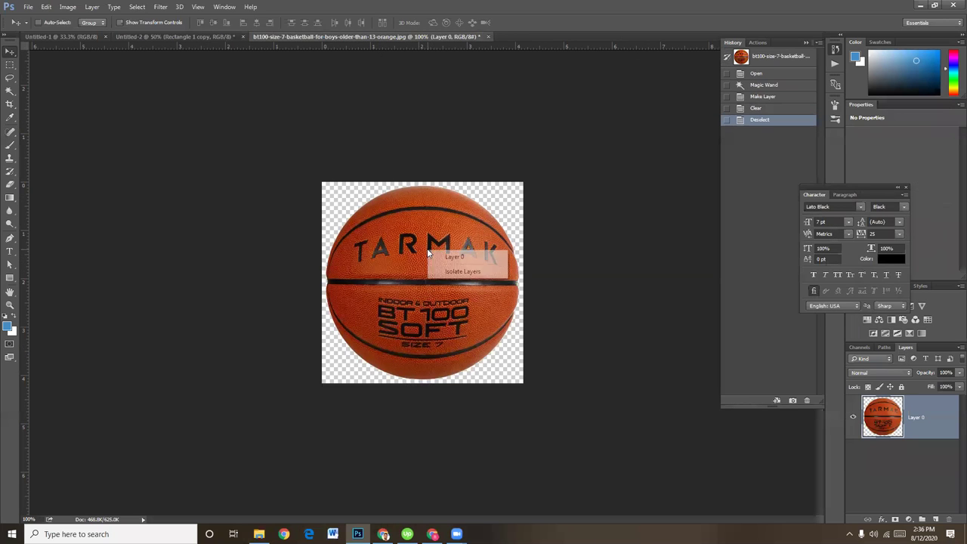
left_click_drag(464, 264, 533, 330)
mouse_move(408, 269)
left_mouse_down()
mouse_move(422, 271)
mouse_move(383, 249)
mouse_move(422, 266)
mouse_move(168, 38)
mouse_move(281, 241)
mouse_move(277, 262)
left_mouse_up()
Scale the ball down to about 0.5 inch wide with Free Transform
key("ctrl+t")
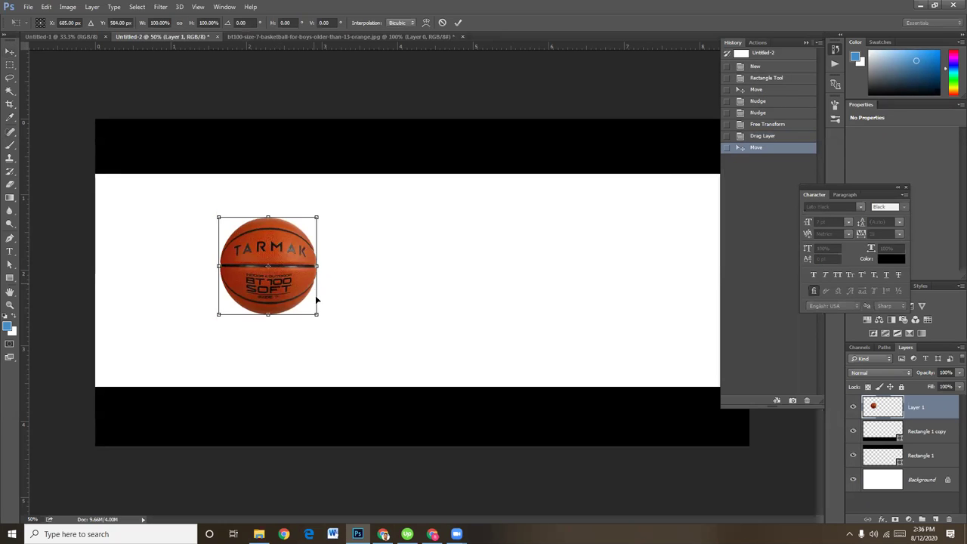
mouse_move(317, 315)
left_mouse_down()
mouse_move(256, 267)
mouse_move(258, 255)
mouse_move(105, 191)
mouse_move(97, 201)
left_mouse_up()
key("Return")
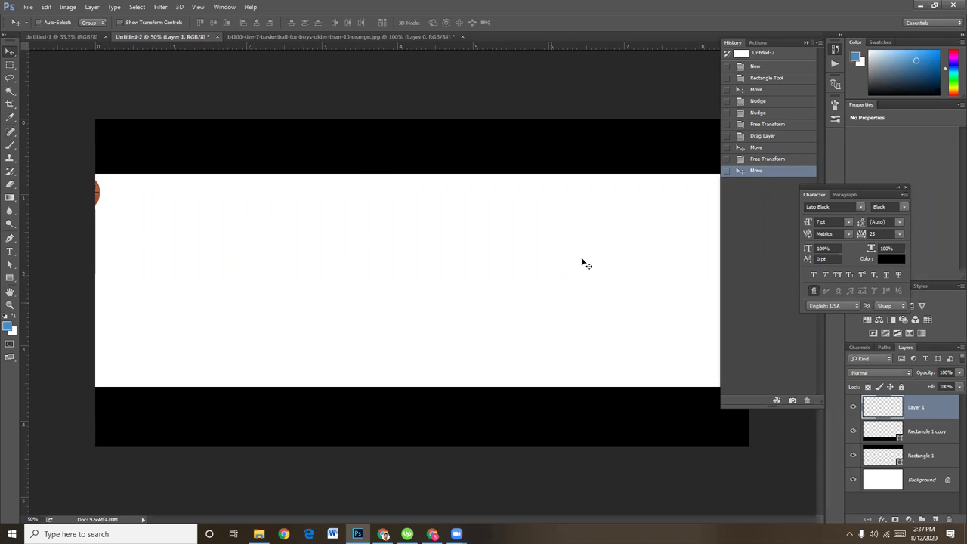
Close History and try stretching the top black bar, then cancel the resize
left_click(807, 42)
right_click(679, 154)
left_click(696, 156)
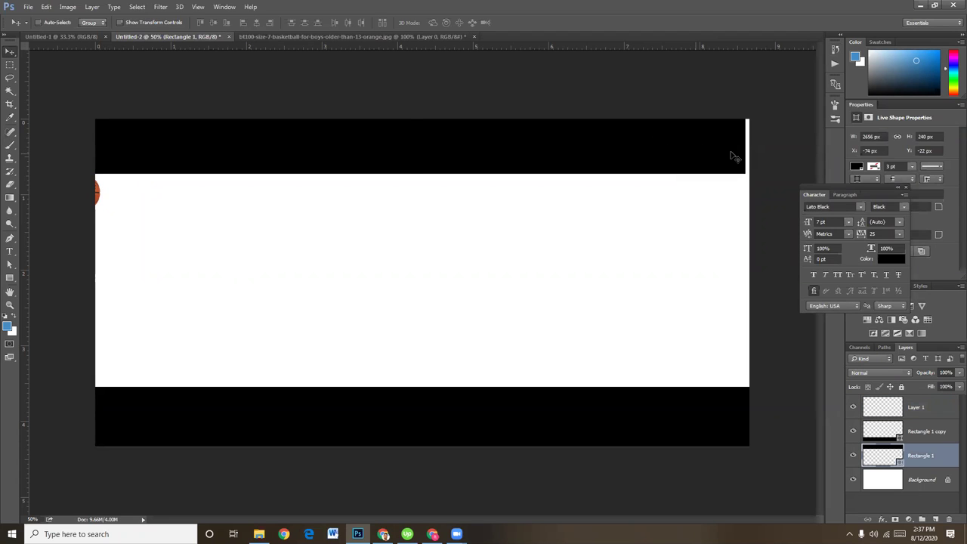
key("ctrl+t")
left_click_drag(747, 144, 761, 142)
key("Escape")
Select Layer 1 and nudge the ball past the banner's left edge, keeping the name Layer 1
right_click(104, 202)
left_click(119, 201)
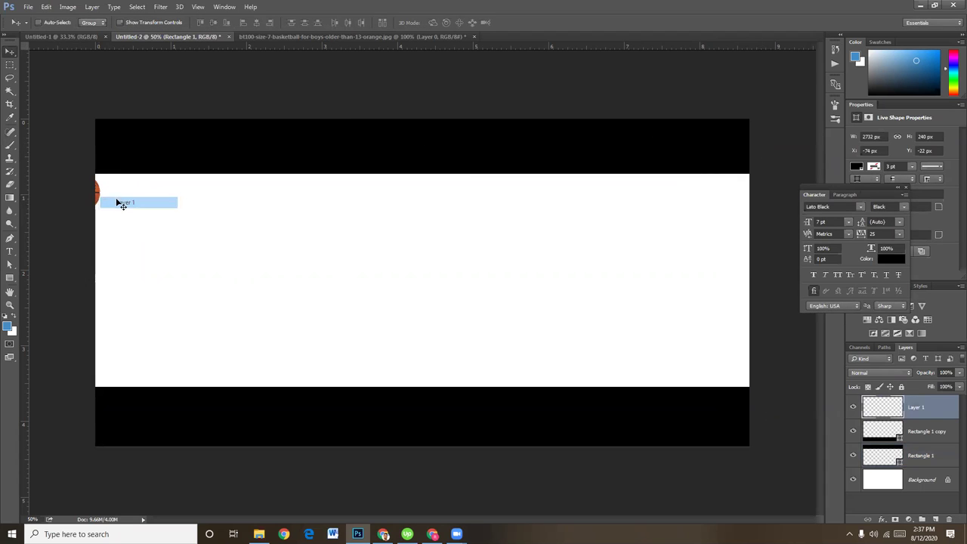
left_click_drag(96, 189, 96, 185)
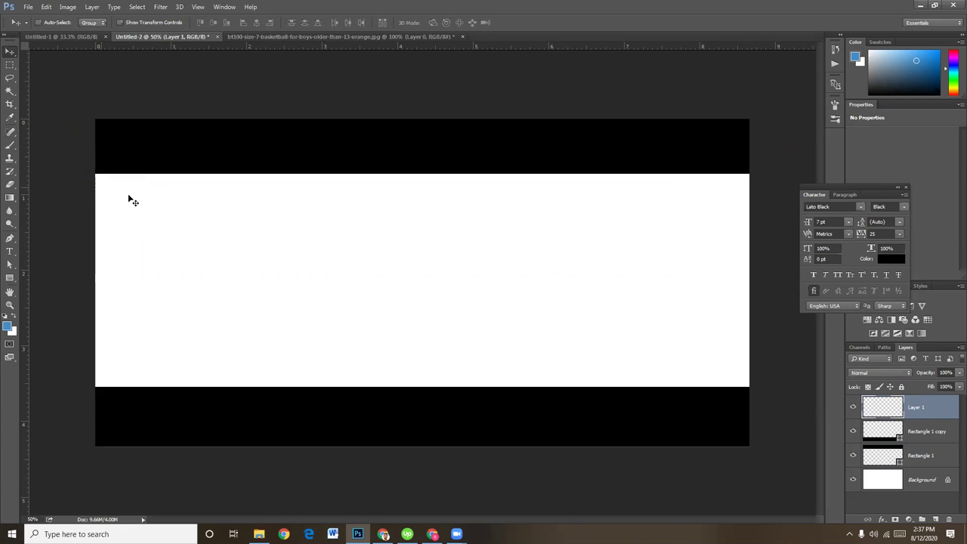
double_click(920, 409)
key("Return")
left_click(225, 7)
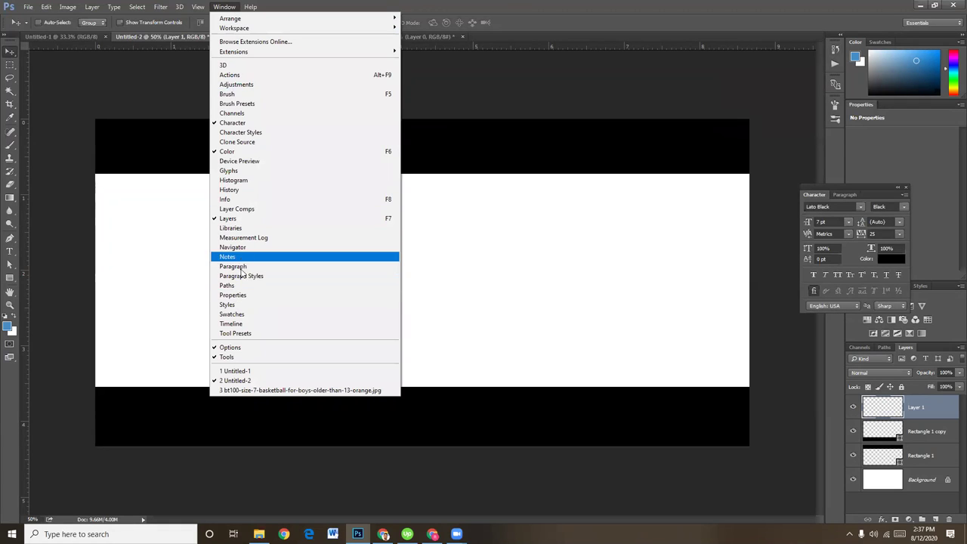
Show the Timeline panel and switch it to a video timeline instead of frame animation
left_click(244, 325)
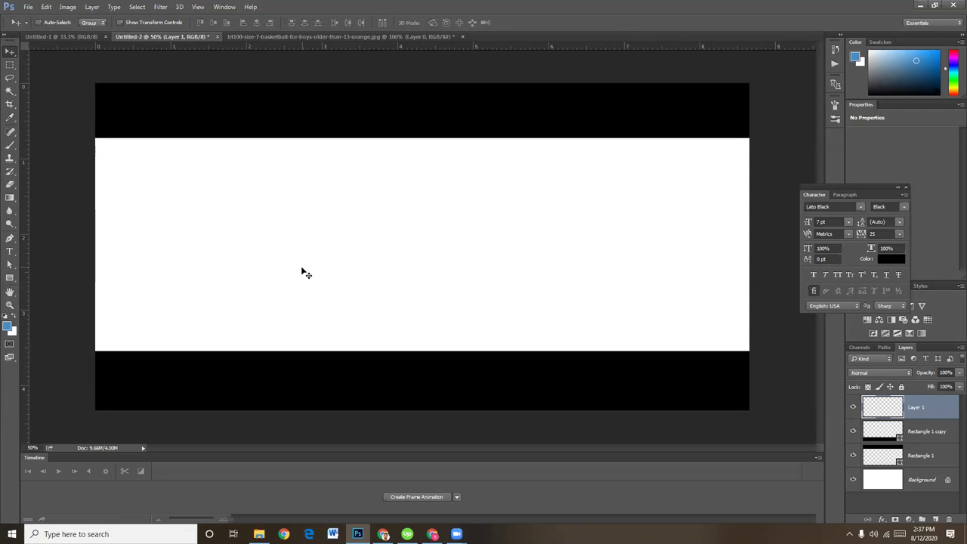
left_click(456, 497)
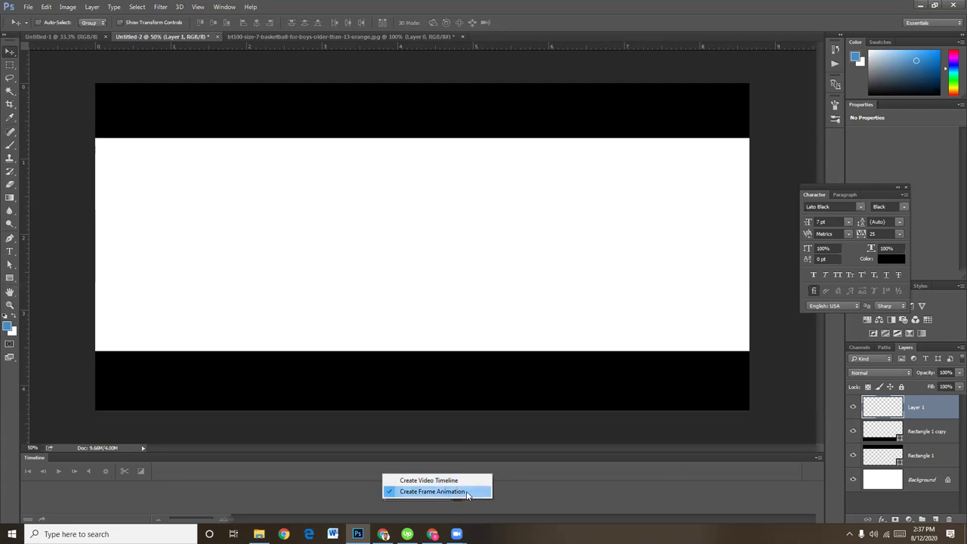
left_click(454, 480)
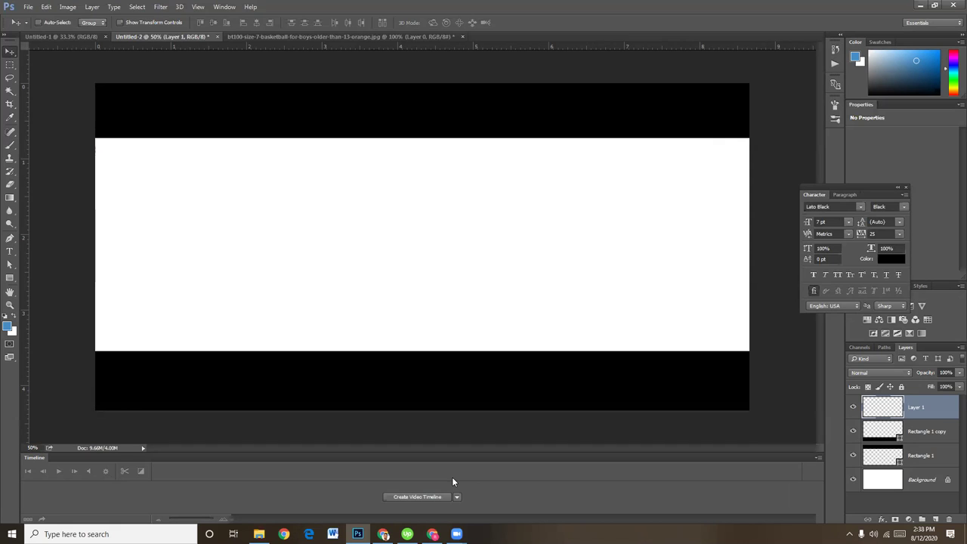
left_click(225, 7)
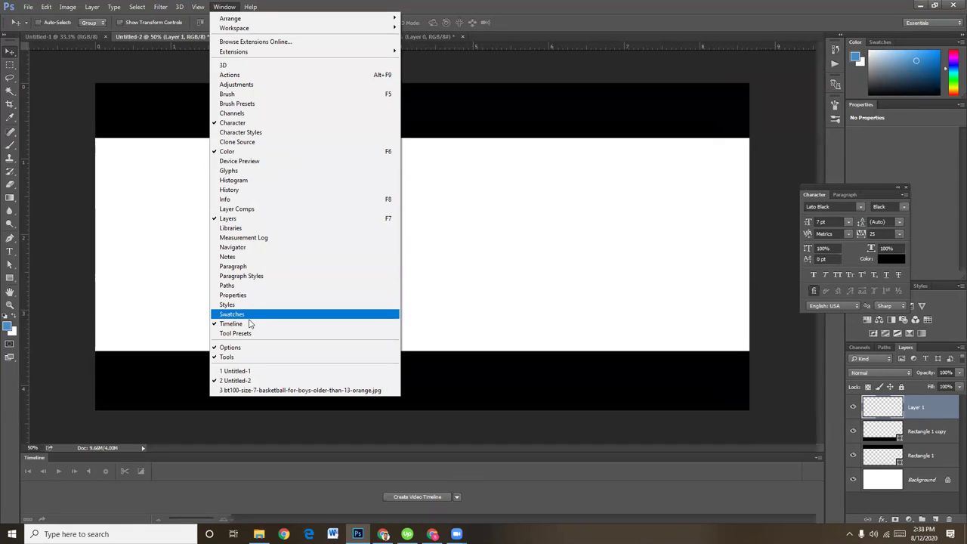
left_click(532, 481)
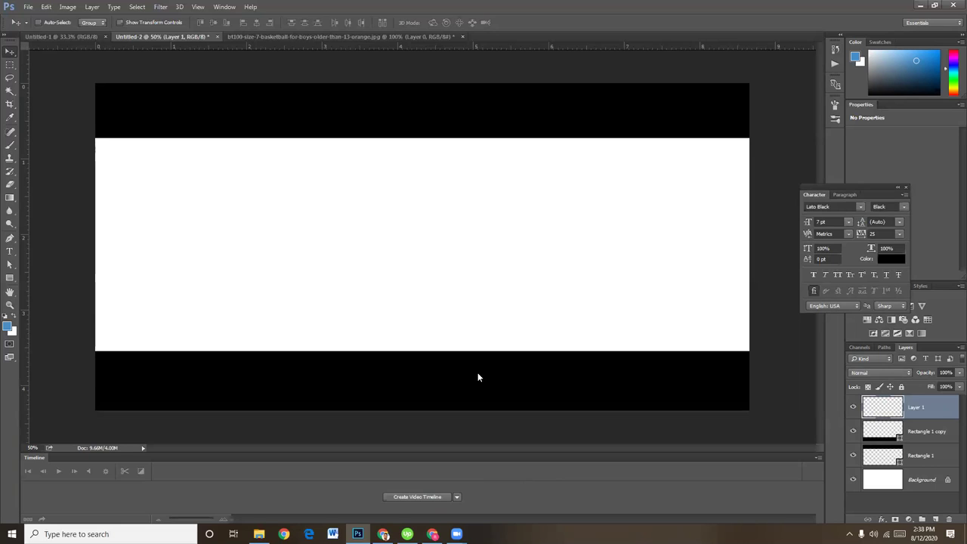
Check the top and bottom black bars by toggling their layers' visibility off and on
left_click(922, 479)
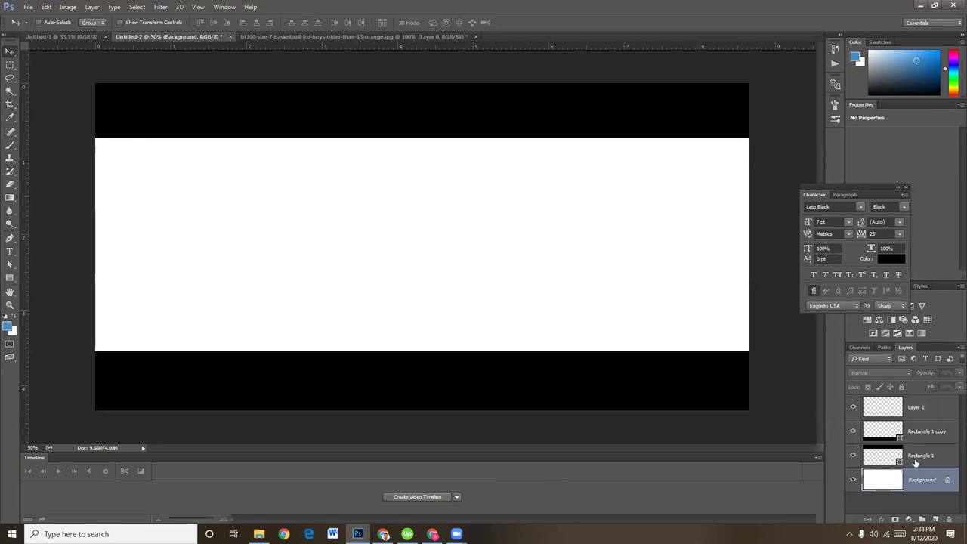
left_click(917, 458)
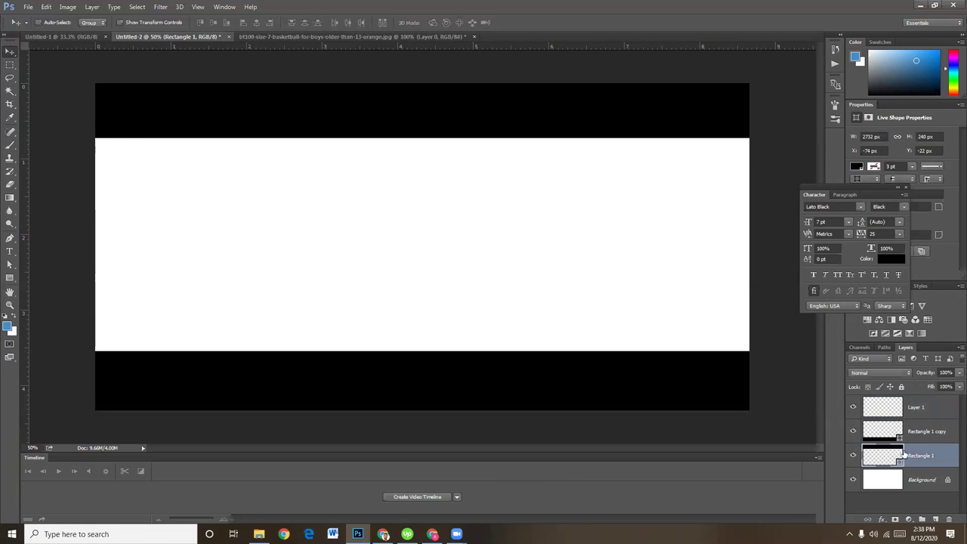
left_click(853, 455)
left_click(853, 456)
left_click(853, 432)
left_click(853, 433)
Move the basketball on Layer 1 to the banner's top-left edge
left_click(918, 408)
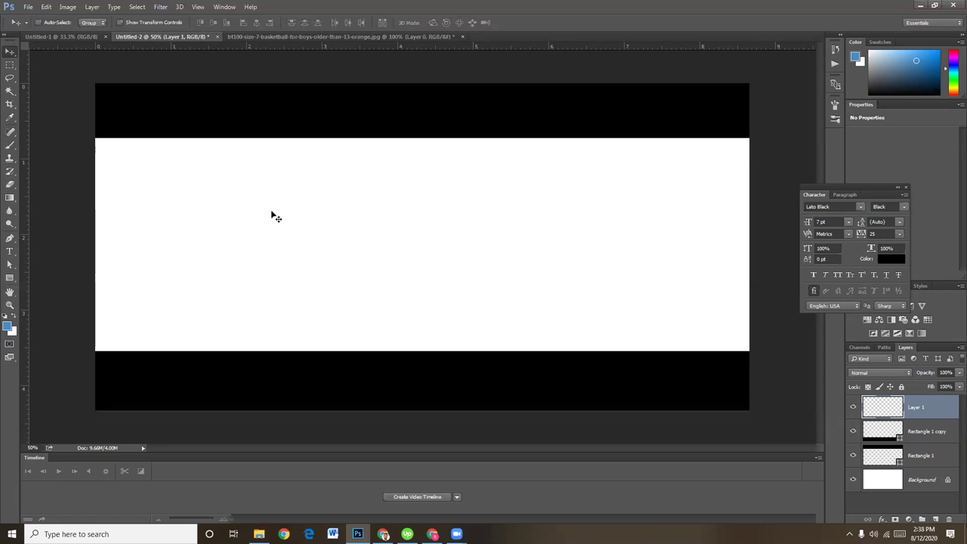
left_click_drag(271, 209, 382, 273)
mouse_move(194, 203)
left_mouse_down()
mouse_move(80, 162)
mouse_move(90, 155)
left_mouse_up()
Create the video timeline, rewind to 0:00 and expand Layer 1's properties in a taller panel
left_click(417, 496)
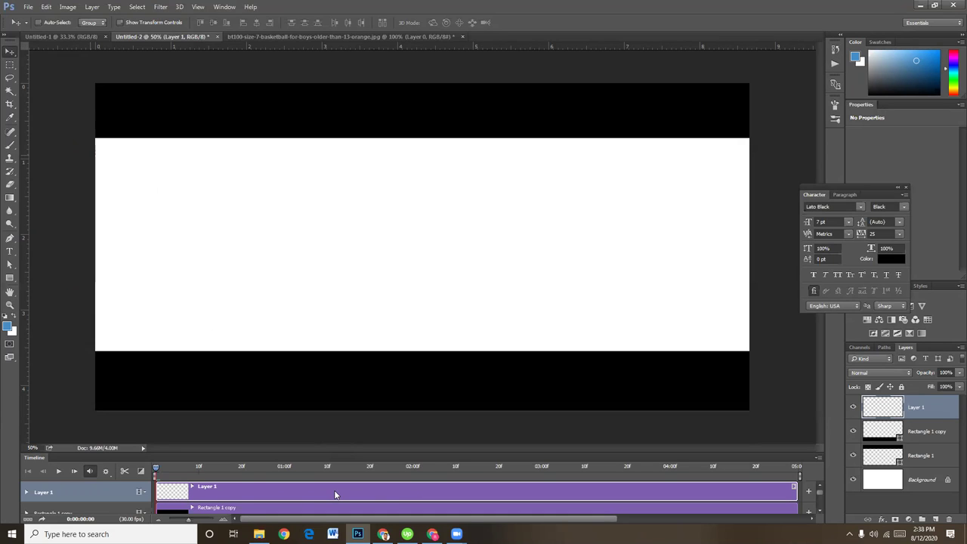
left_click(285, 467)
left_click_drag(285, 467, 149, 459)
left_click(26, 493)
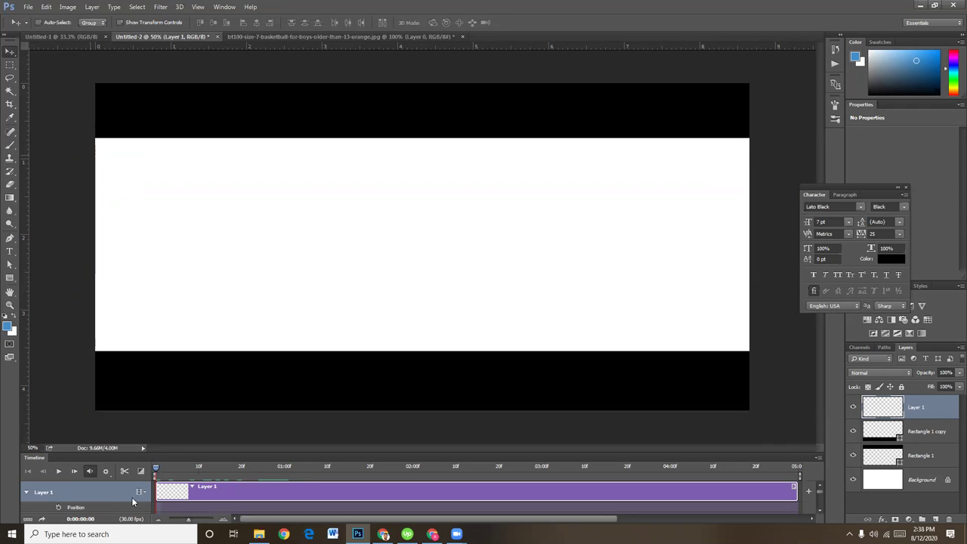
left_click_drag(218, 451, 229, 405)
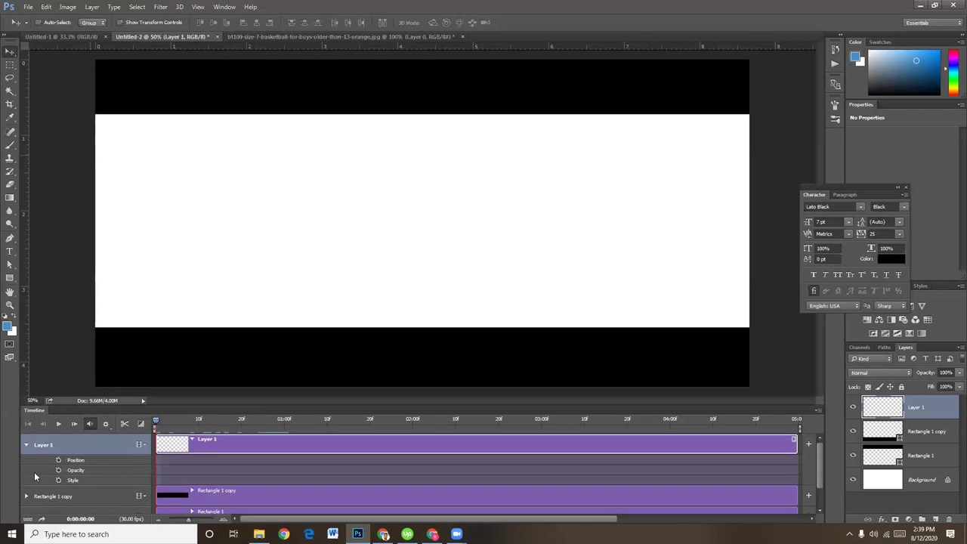
scroll(303, 463, "down", 2)
scroll(303, 464, "up", 2)
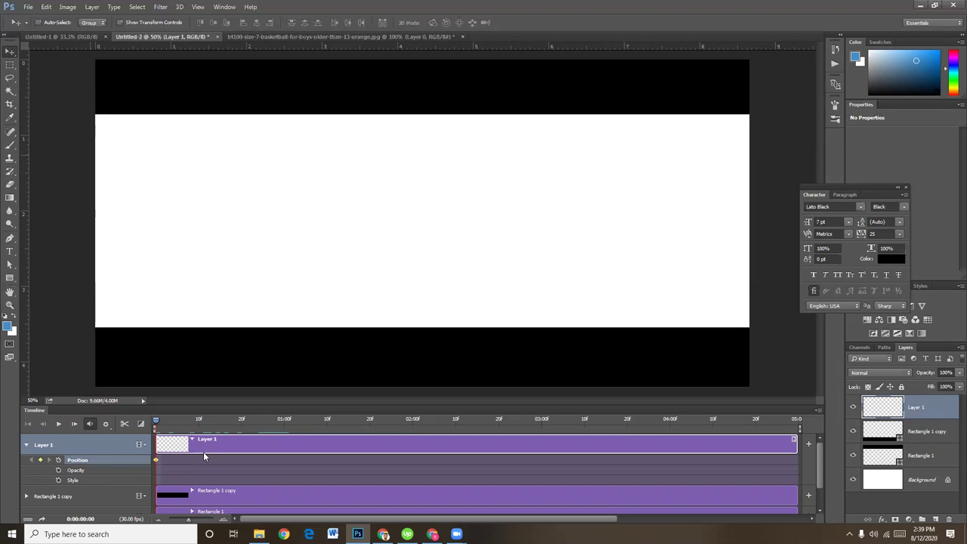
Keyframe the ball at the banner's bottom around 1 second and at the top at 1:20
left_click_drag(157, 424, 159, 424)
left_click_drag(158, 424, 155, 424)
left_click_drag(160, 420, 284, 432)
left_click_drag(104, 138, 217, 313)
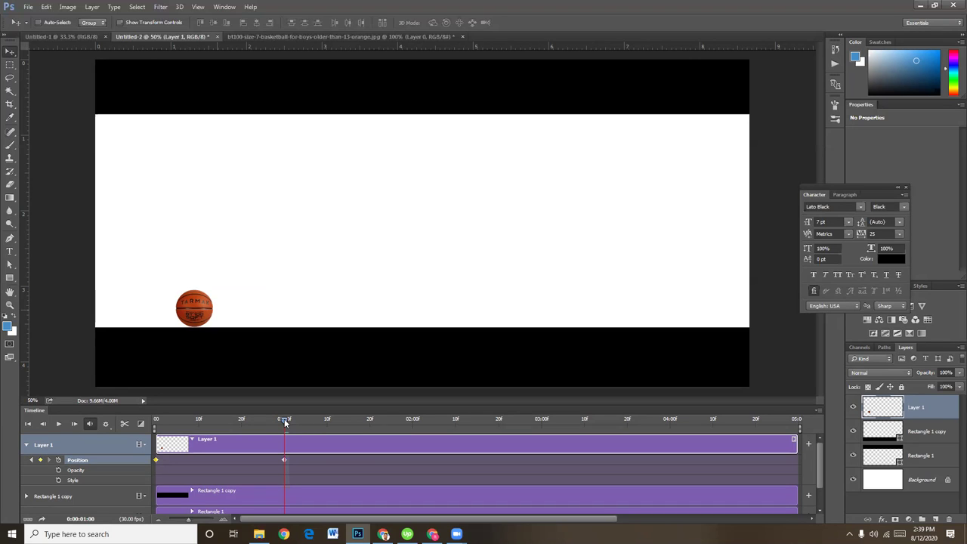
left_click_drag(285, 418, 369, 421)
left_click_drag(214, 329, 350, 140)
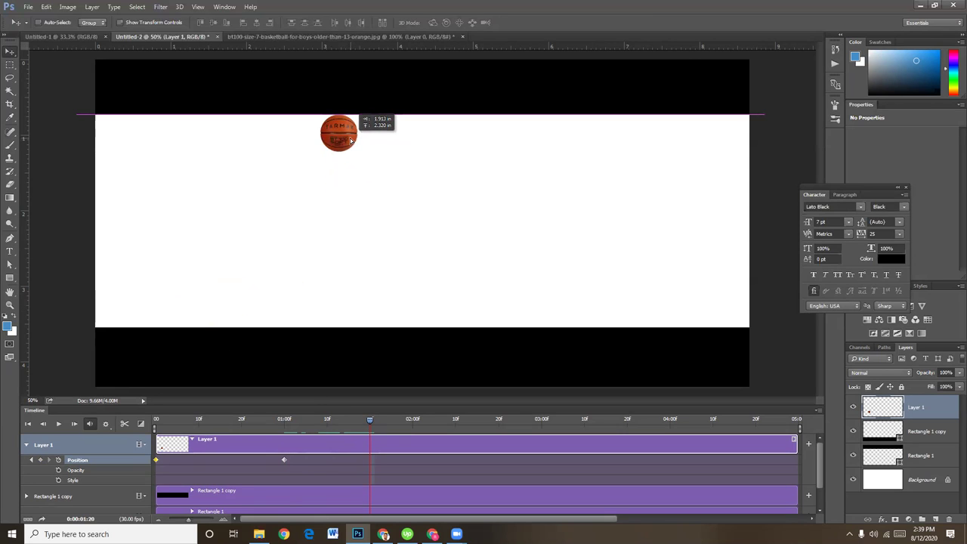
left_click_drag(351, 140, 345, 140)
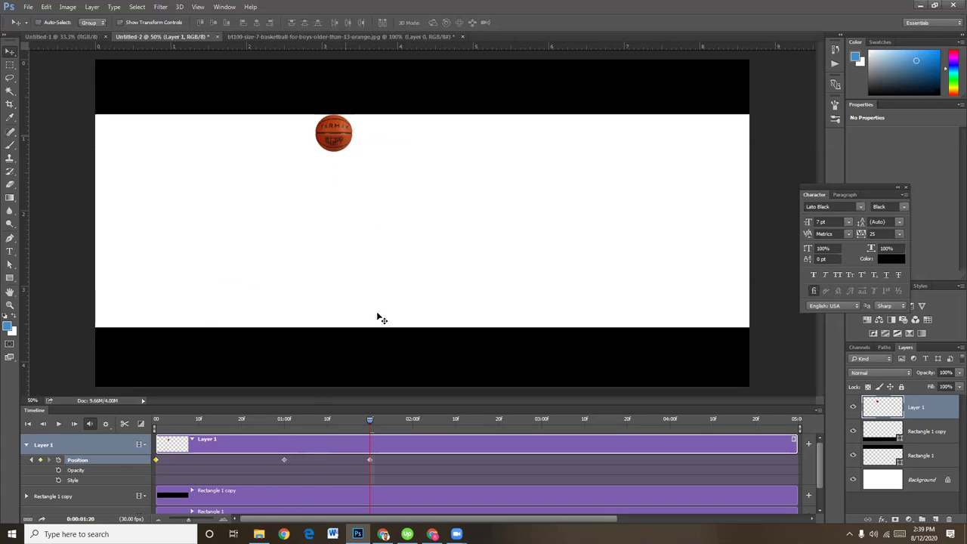
Add bounces: bottom at 2:19, top at 3:10, bottom at 4:00, top-right near the end
left_click_drag(370, 421, 498, 421)
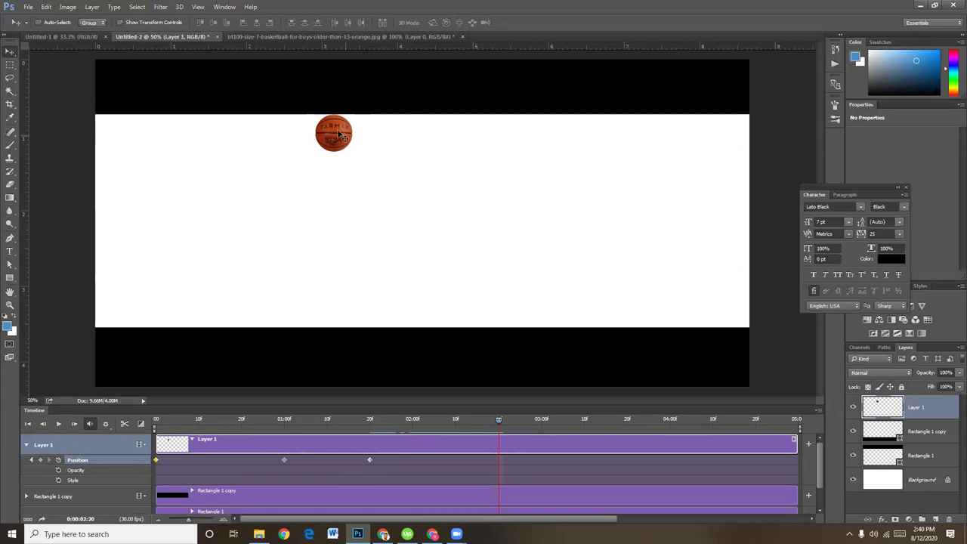
left_click_drag(338, 134, 463, 309)
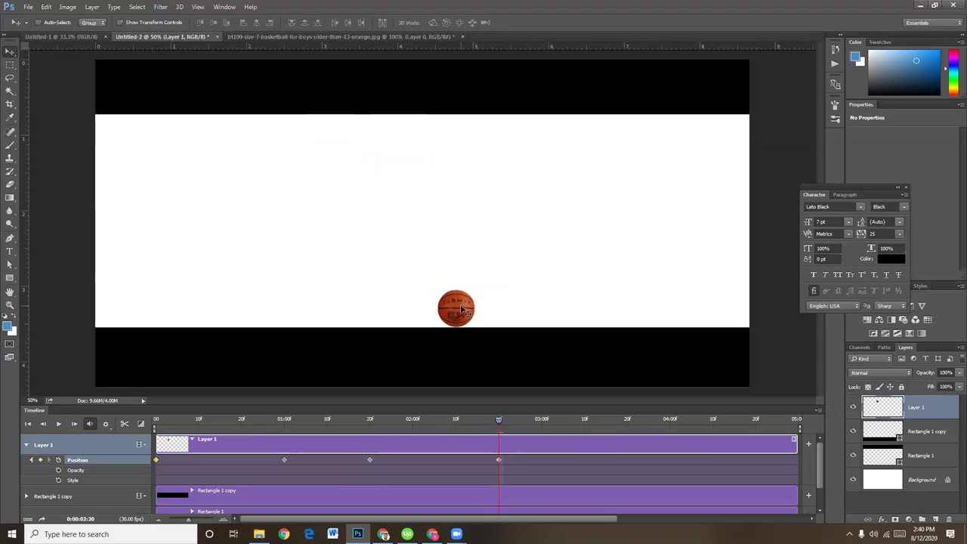
left_click_drag(498, 419, 585, 421)
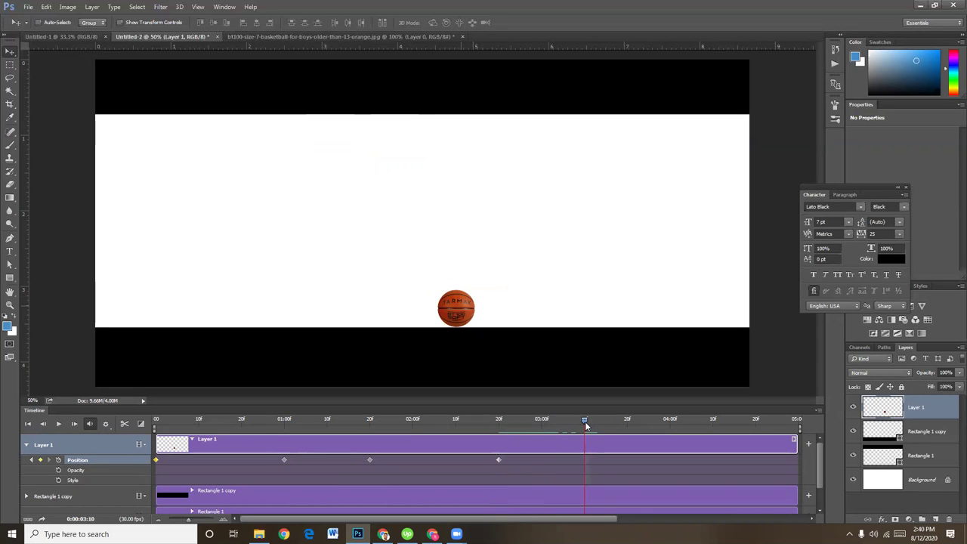
left_click_drag(462, 308, 559, 110)
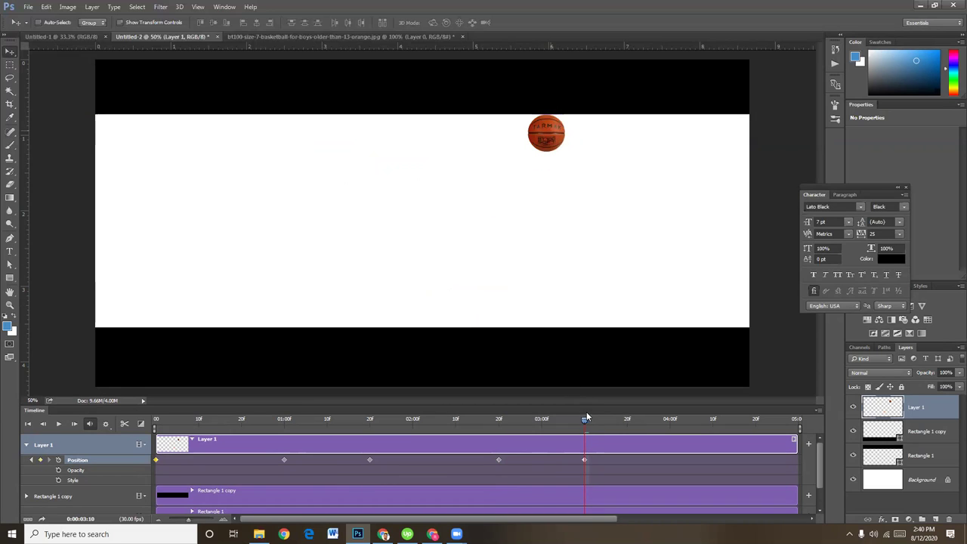
left_click_drag(585, 417, 673, 422)
left_click_drag(548, 141, 636, 315)
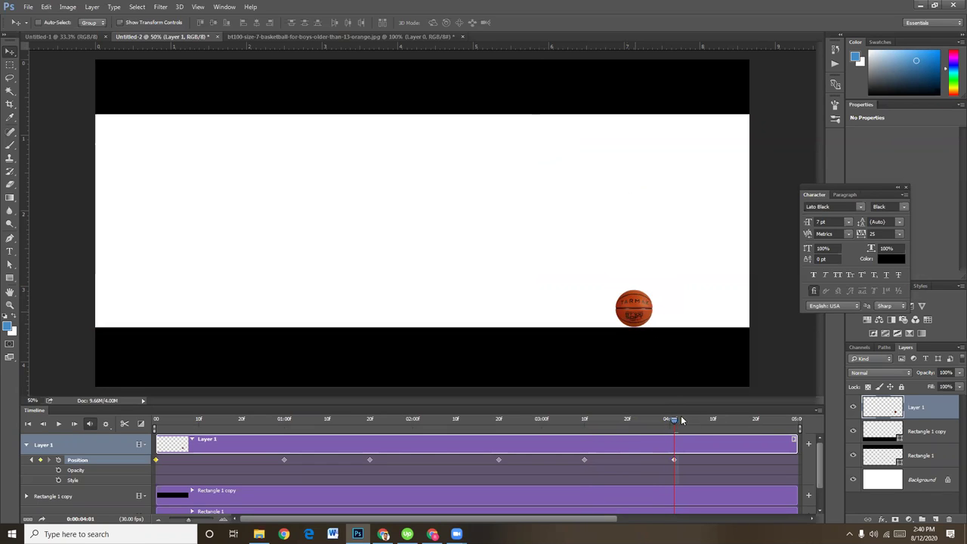
left_click_drag(674, 418, 796, 423)
left_click_drag(638, 314, 767, 130)
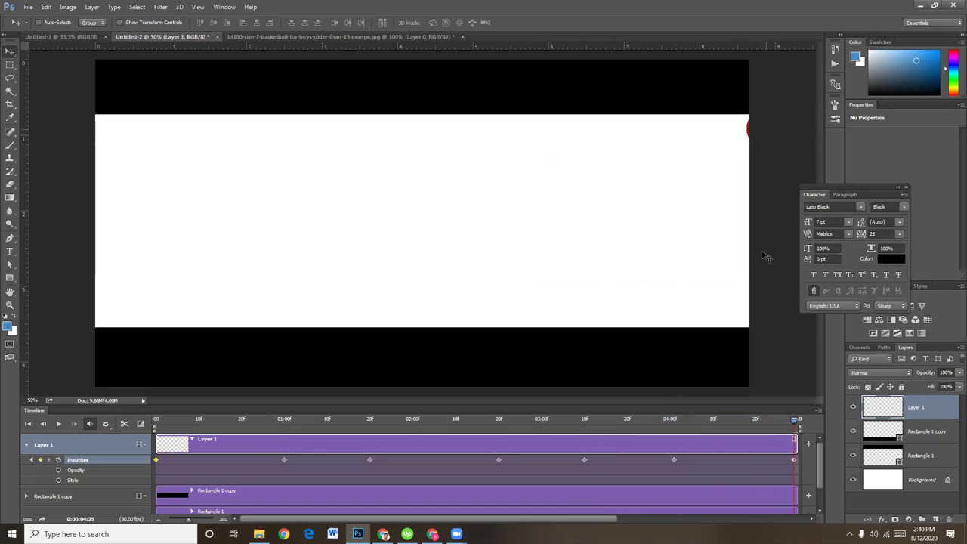
Try an extra late bounce around 4:19, delete that stray keyframe and rewind to the start
left_click_drag(796, 424, 735, 425)
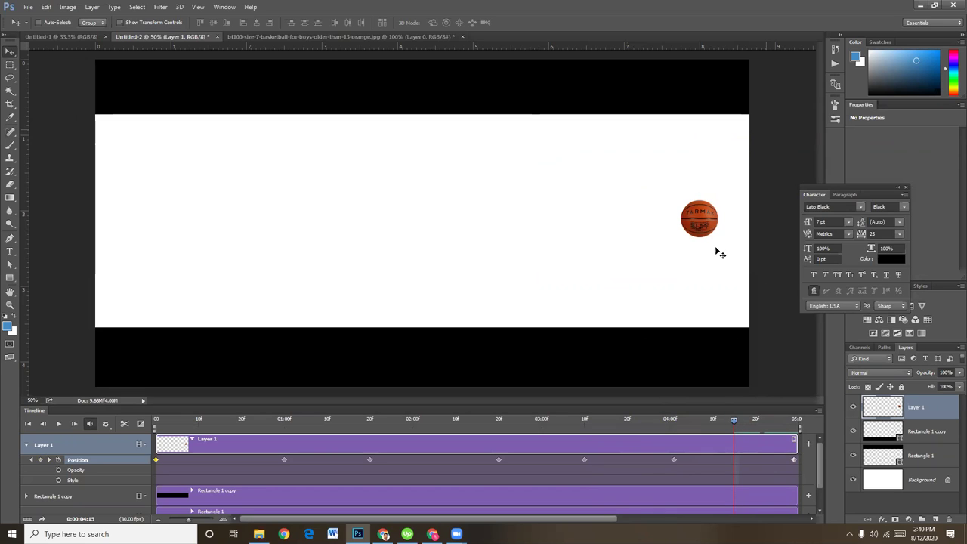
left_click_drag(733, 428, 801, 423)
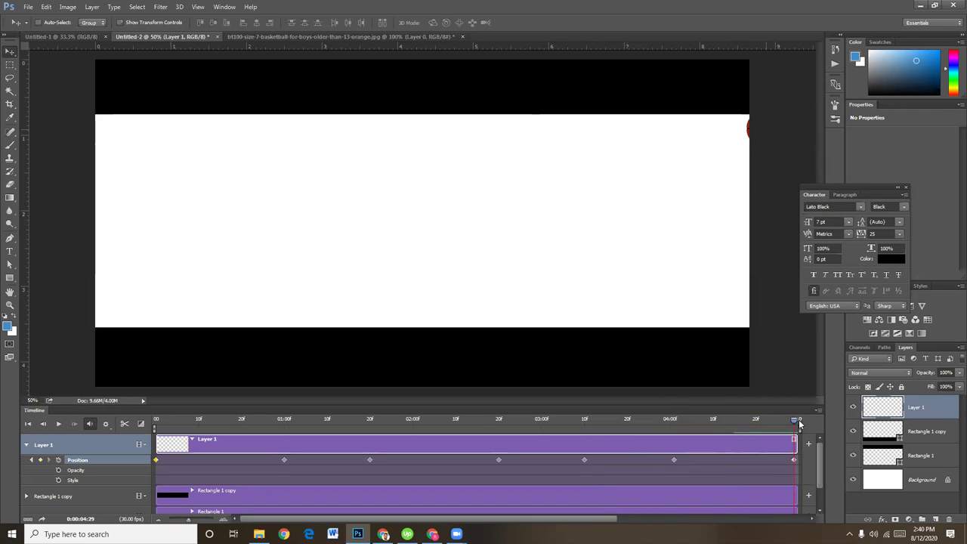
left_click_drag(793, 419, 746, 416)
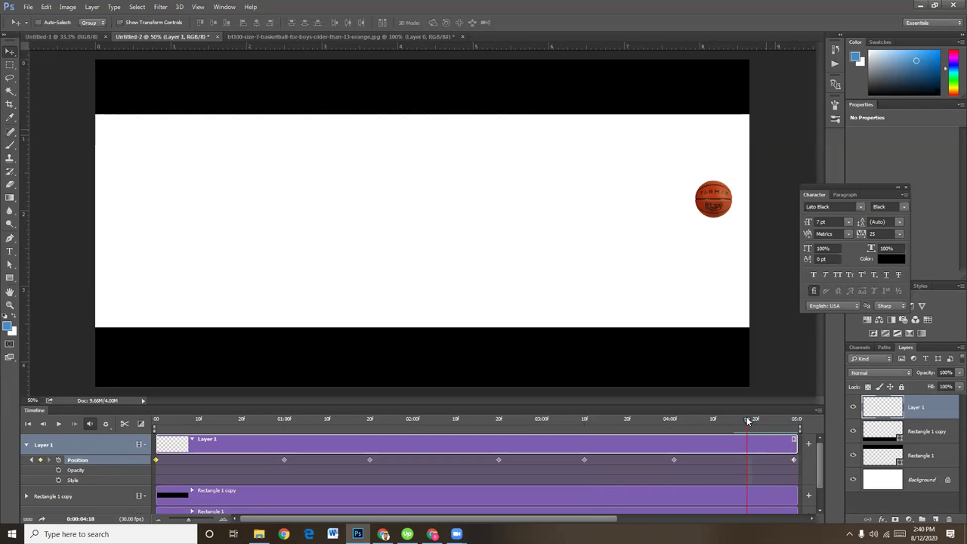
mouse_move(712, 200)
left_mouse_down()
mouse_move(709, 217)
mouse_move(632, 309)
left_mouse_up()
mouse_move(745, 422)
left_mouse_down()
mouse_move(442, 420)
mouse_move(228, 391)
mouse_move(142, 396)
mouse_move(750, 445)
left_mouse_up()
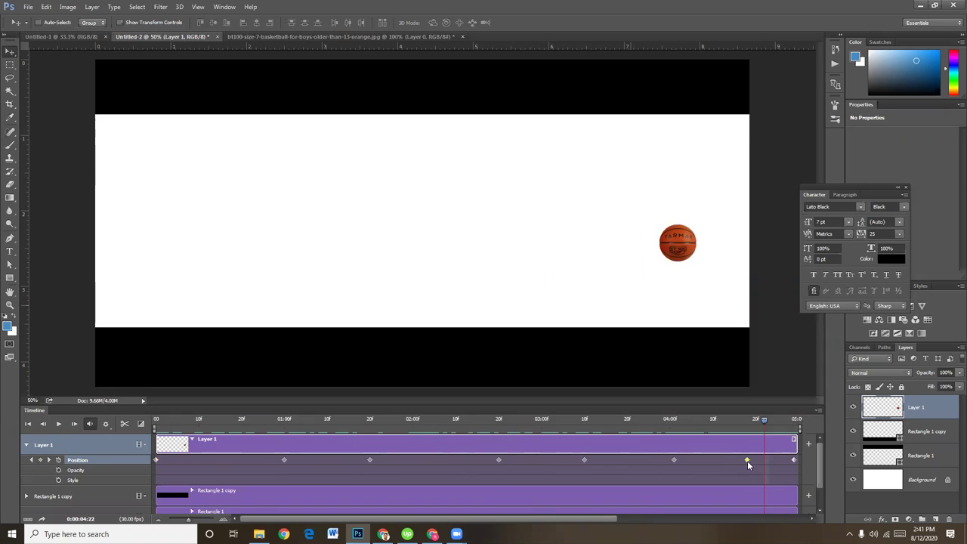
key("Delete")
left_click(769, 420)
left_click_drag(768, 420, 150, 411)
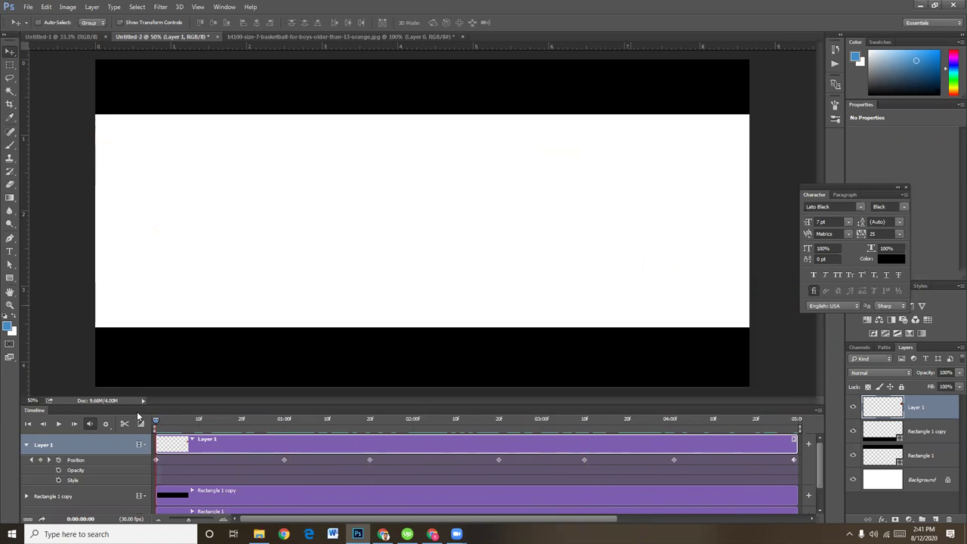
Play the bouncing-ball animation twice in the Timeline to preview it
left_click(59, 424)
left_click_drag(795, 420, 86, 427)
left_click(60, 425)
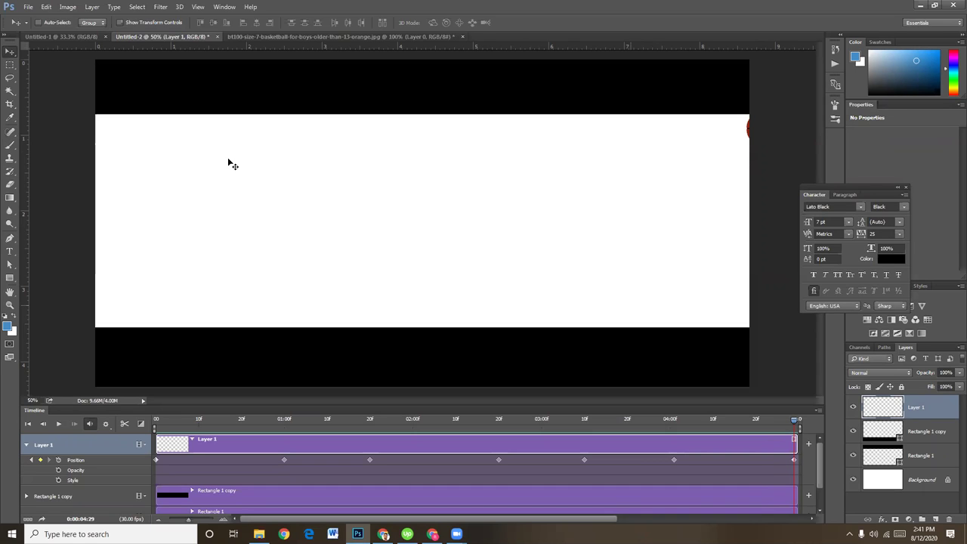
left_click(27, 7)
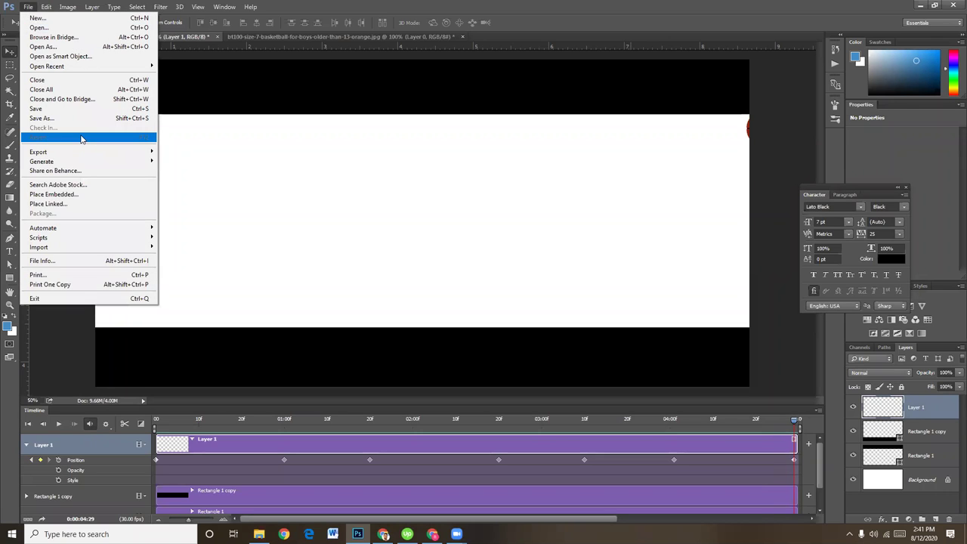
mouse_move(38, 152)
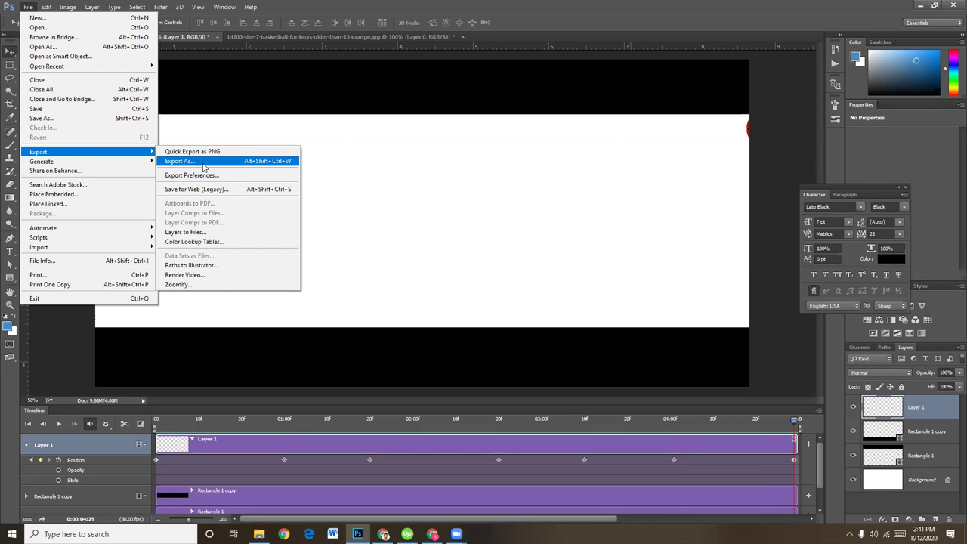
Open the Export As settings and pause the Upwork time tracker
left_click(203, 163)
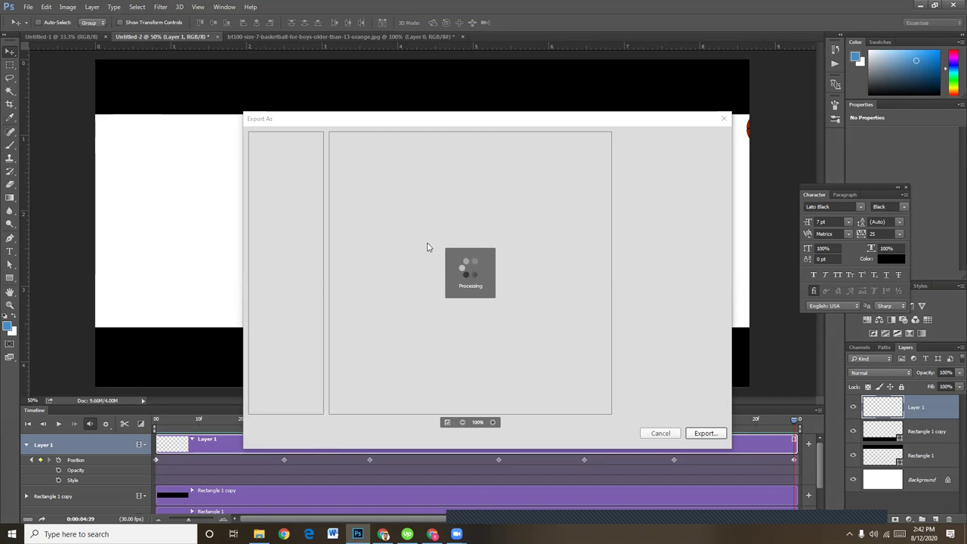
left_click(407, 534)
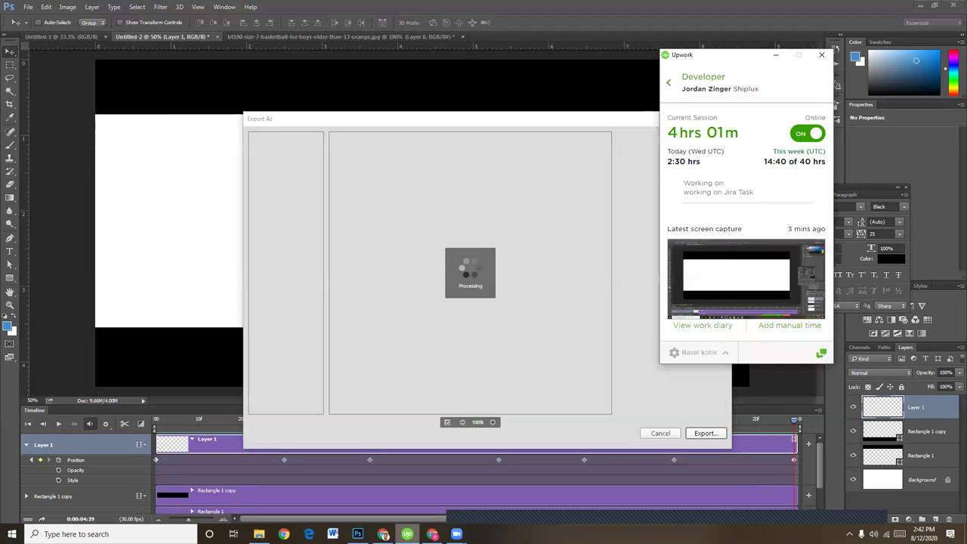
left_click(805, 136)
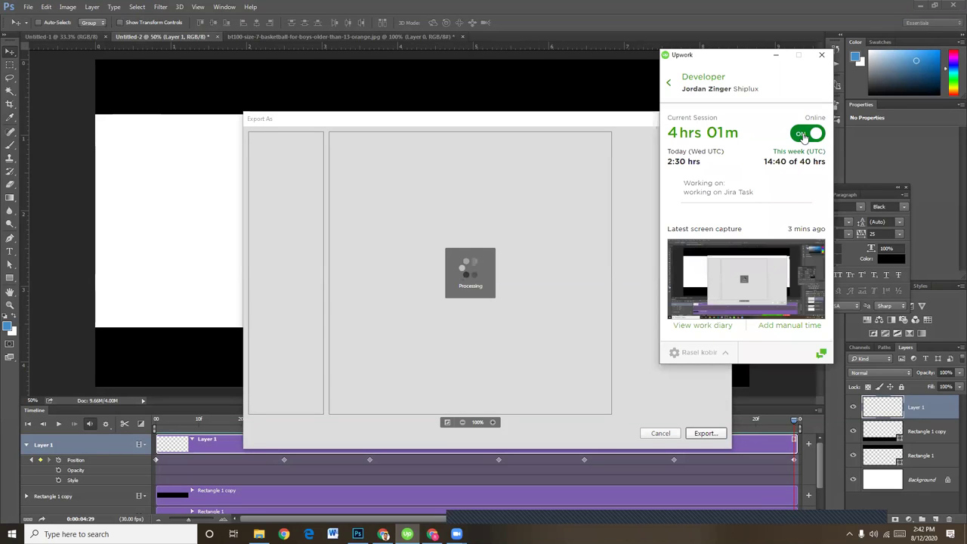
left_click(777, 55)
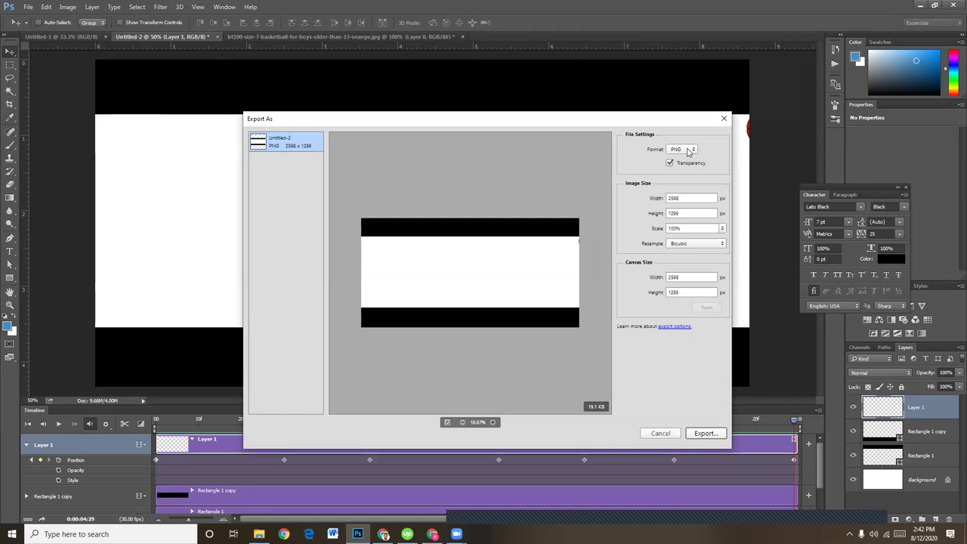
Inspect the PNG export window for the 2598 × 1299 banner and close it without exporting
mouse_move(621, 123)
left_mouse_down()
mouse_move(563, 111)
mouse_move(570, 102)
left_mouse_up()
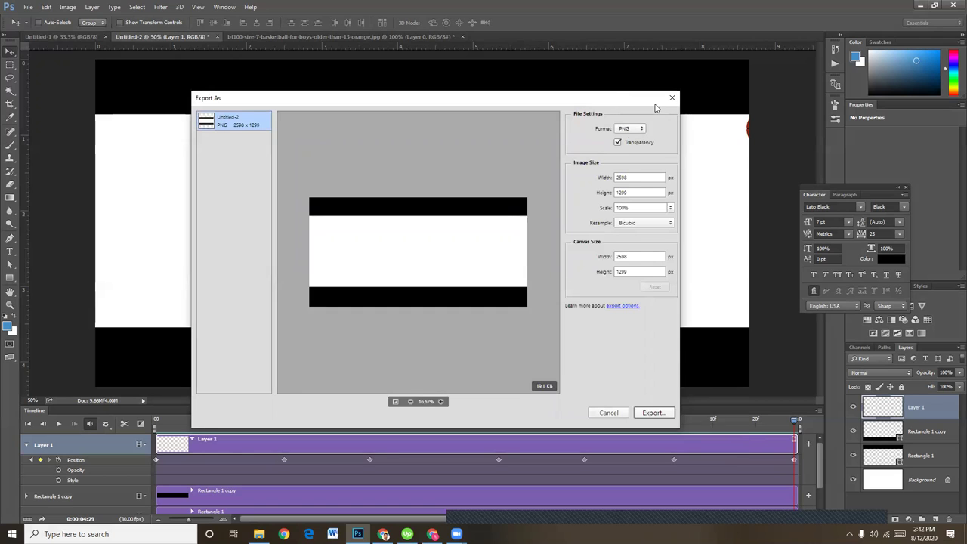
left_click_drag(654, 103, 669, 100)
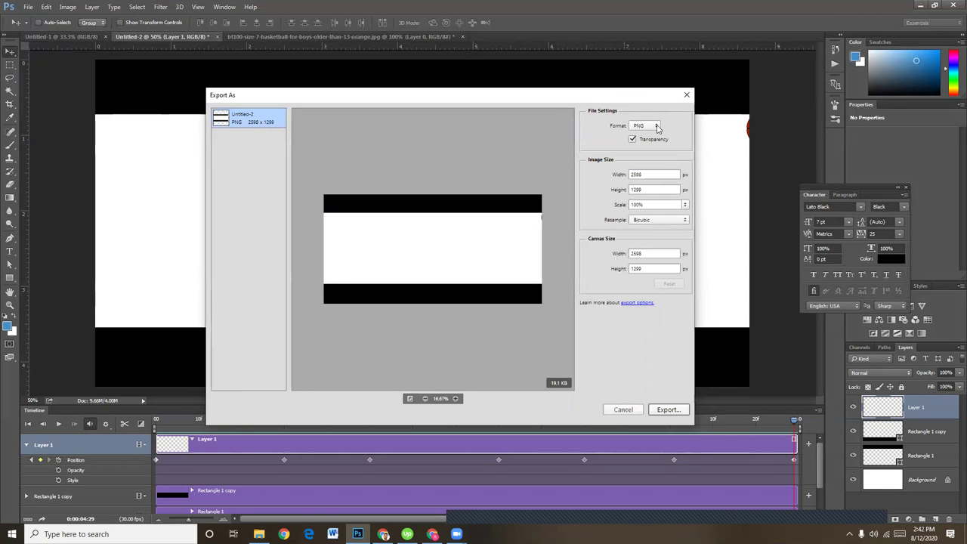
left_click(687, 95)
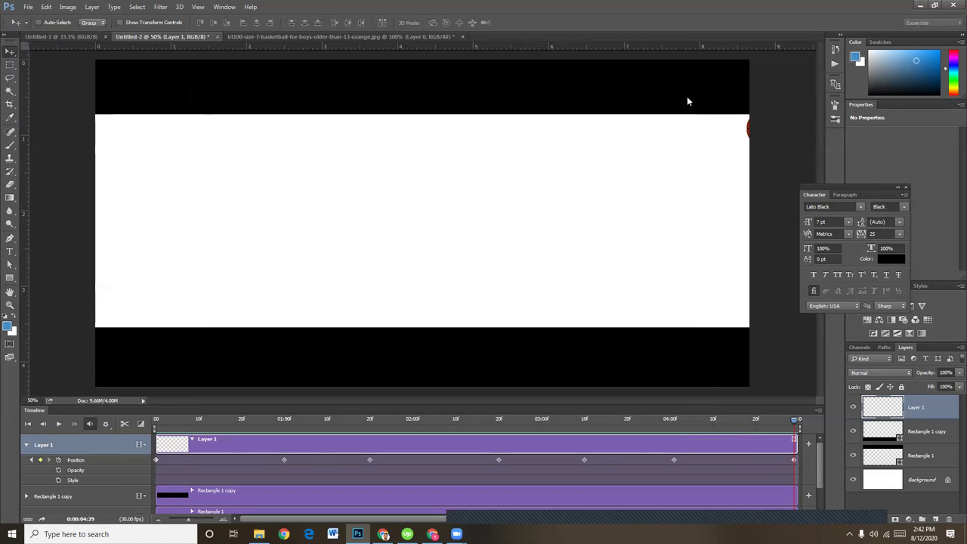
left_click(27, 7)
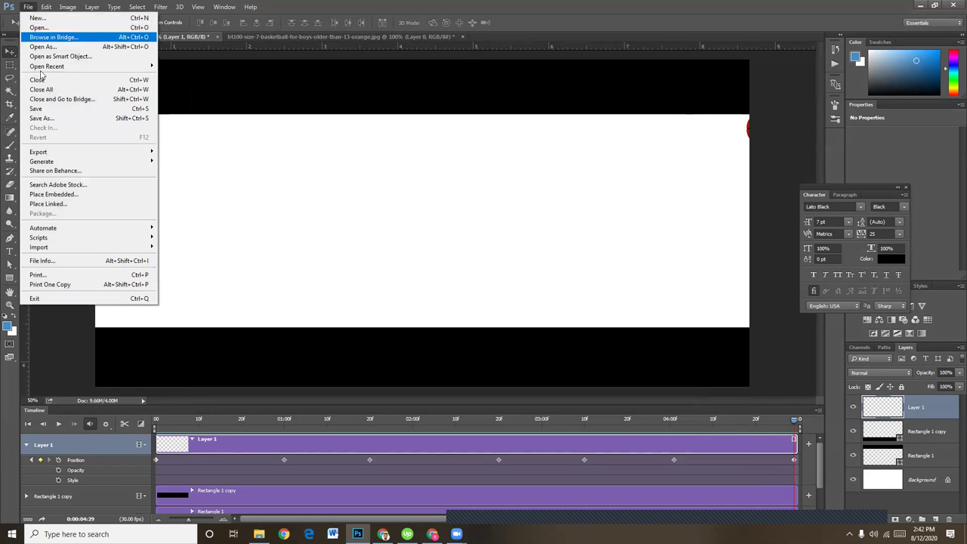
mouse_move(38, 152)
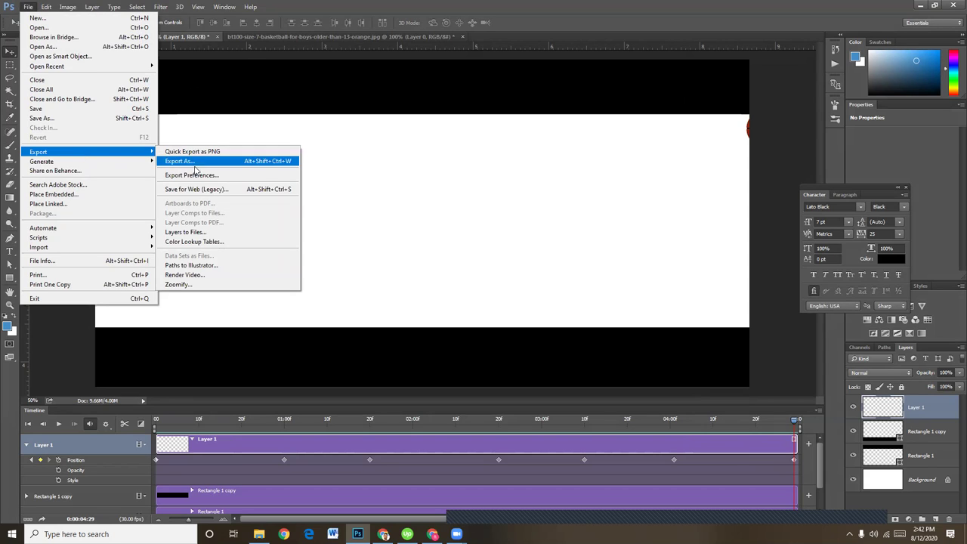
Open Save for Web (Legacy) and change the output format from JPEG to GIF
left_click(219, 190)
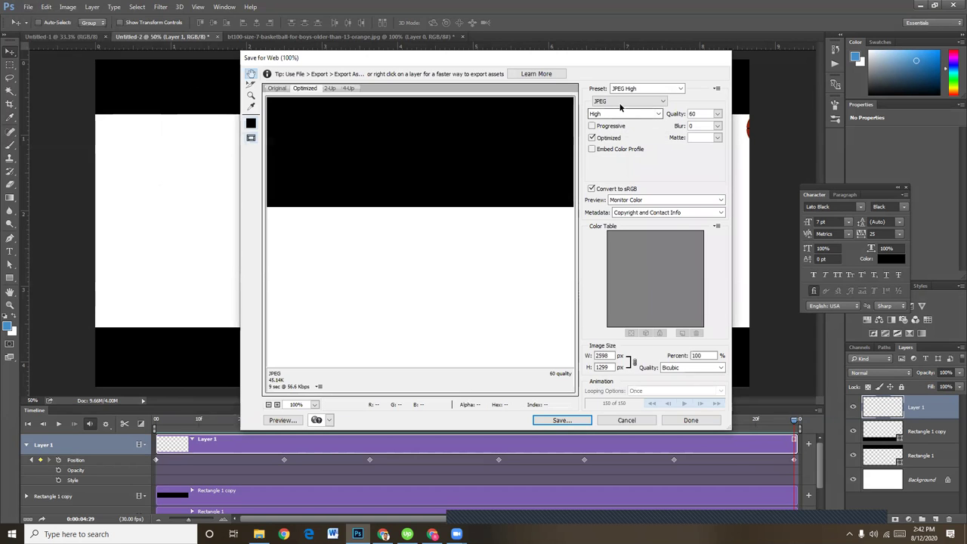
left_click(616, 101)
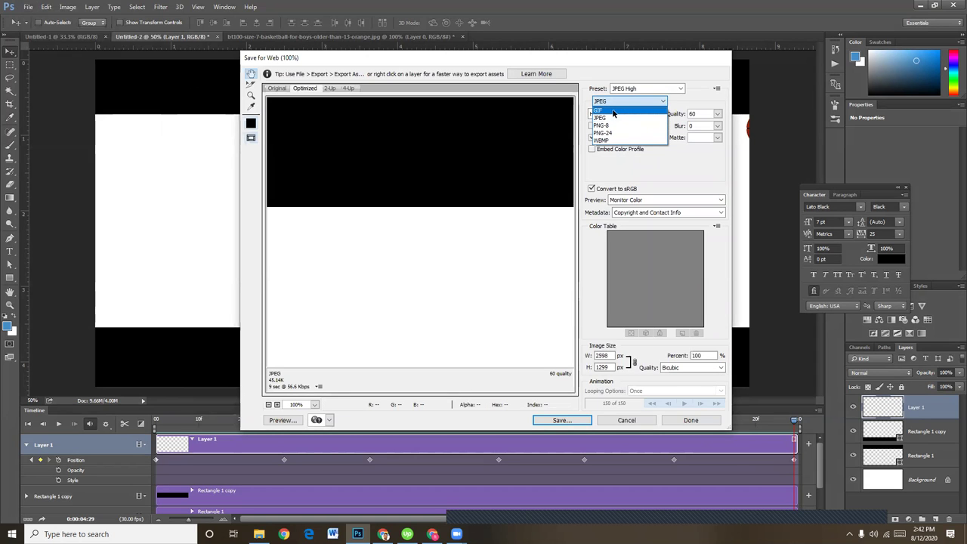
left_click(609, 111)
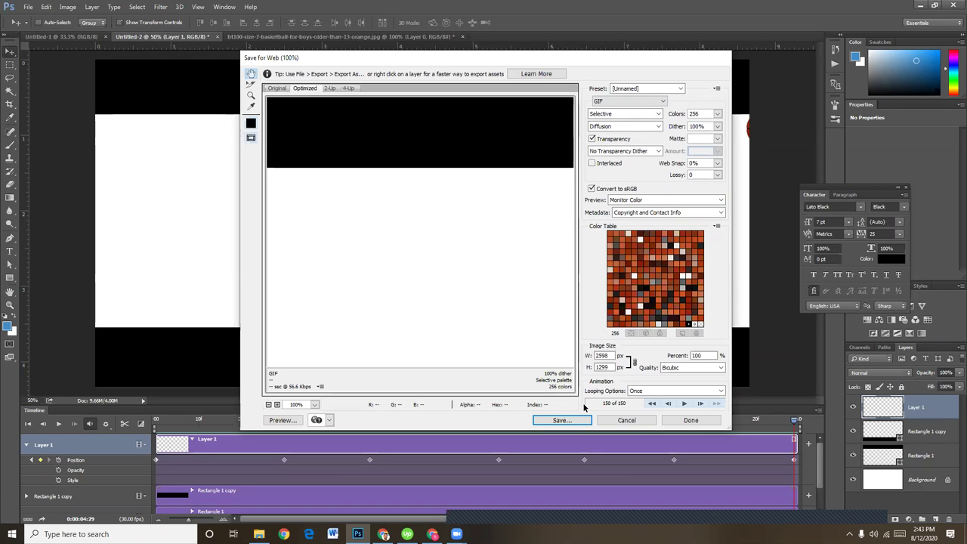
Save the optimized GIF animation to the Desktop
left_click(563, 420)
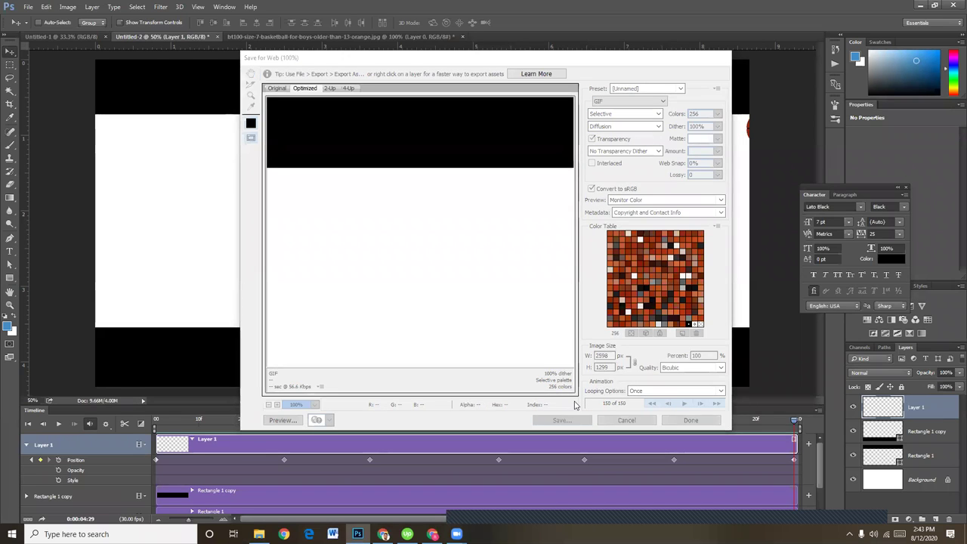
left_click(266, 146)
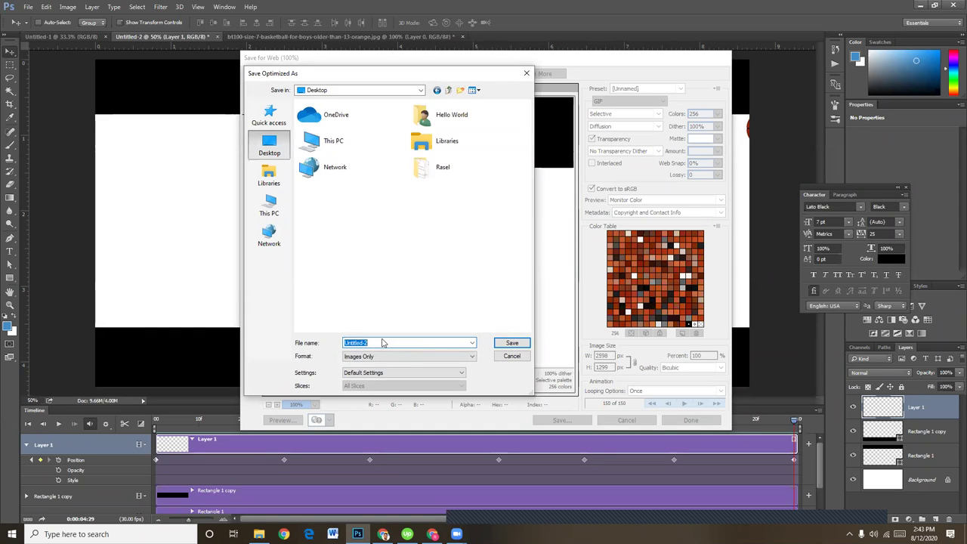
type("ab")
left_click(512, 343)
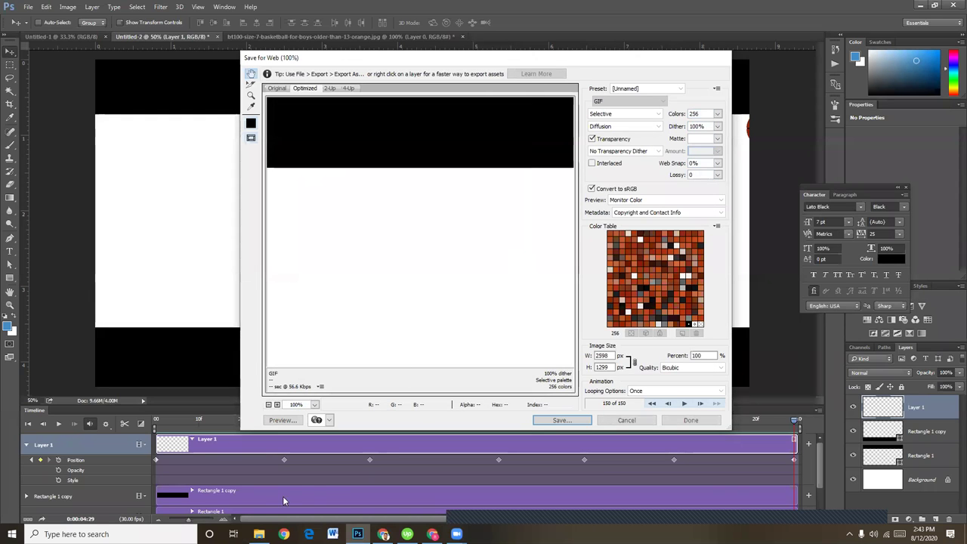
mouse_move(258, 534)
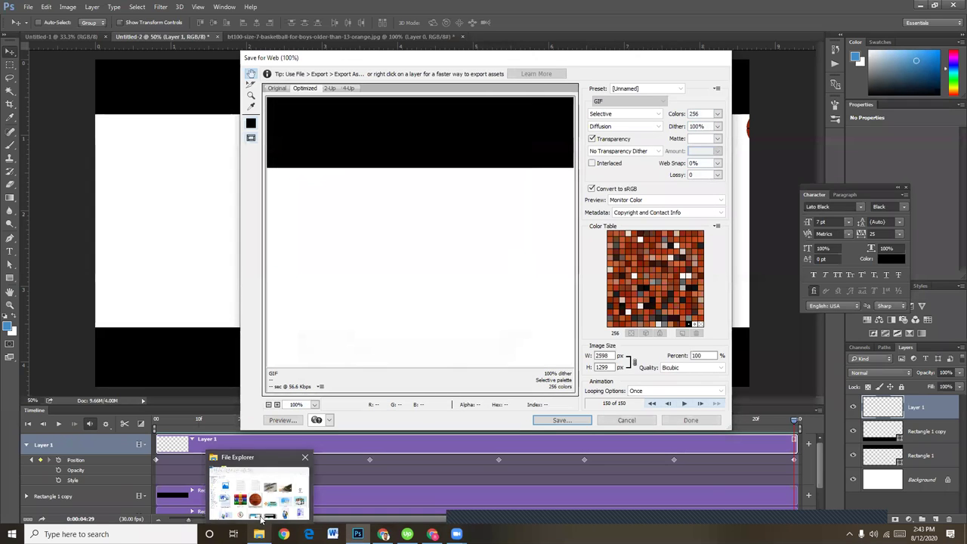
Scroll through File Explorer's Quick access files looking for the exported GIF
left_click(260, 518)
scroll(709, 326, "down", 2)
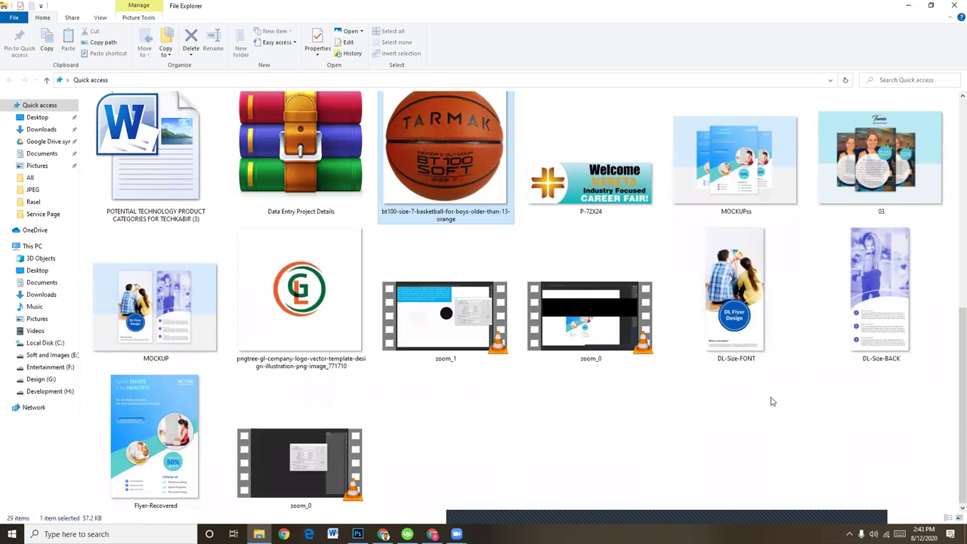
scroll(772, 401, "up", 2)
scroll(770, 400, "down", 2)
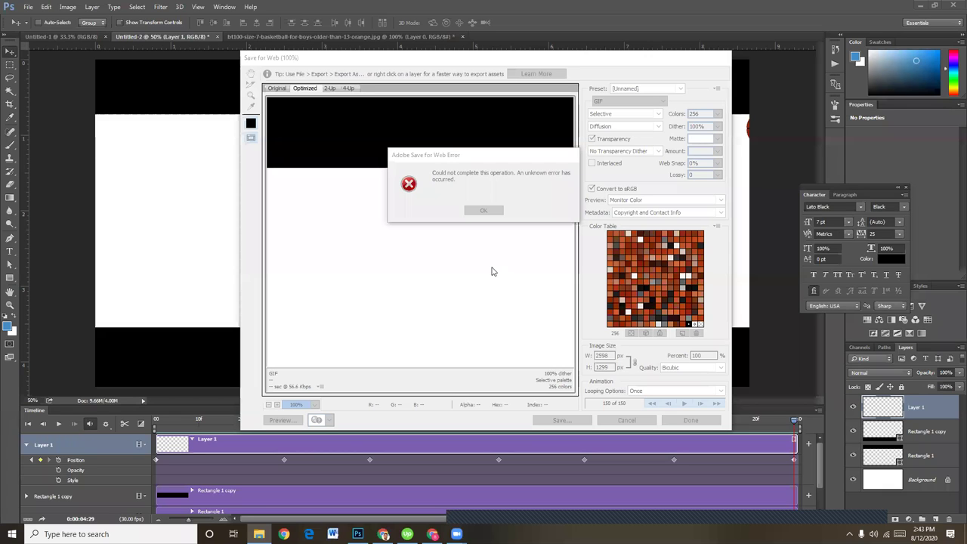
Dismiss the unknown save error, scrub the timeline to review the ball's bounce, and reopen the File menu
left_click(483, 209)
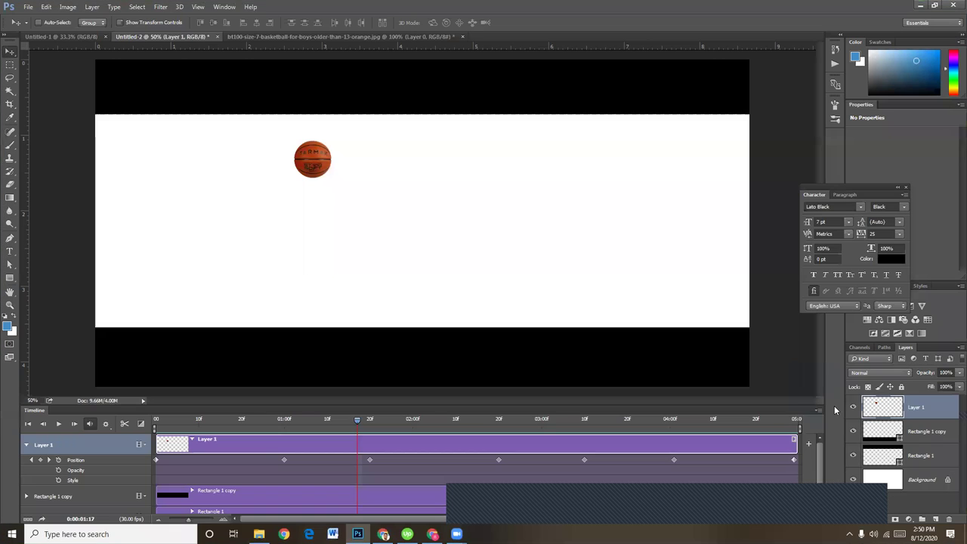
left_click(106, 424)
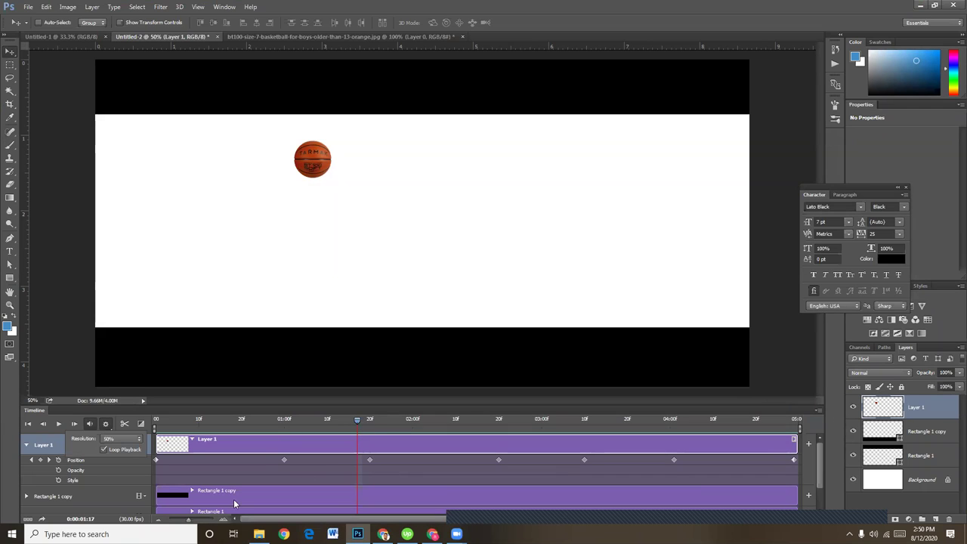
left_click_drag(357, 423, 264, 431)
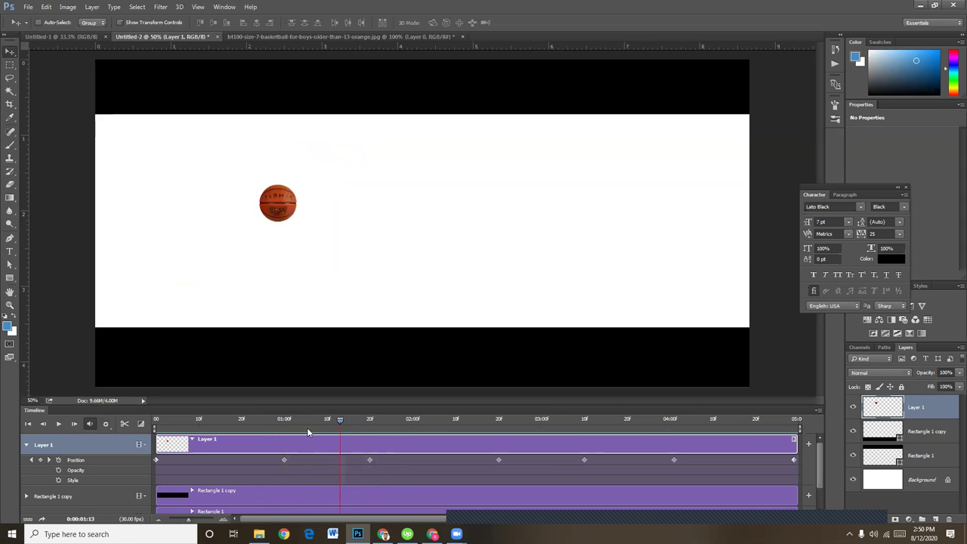
left_click_drag(264, 432, 317, 438)
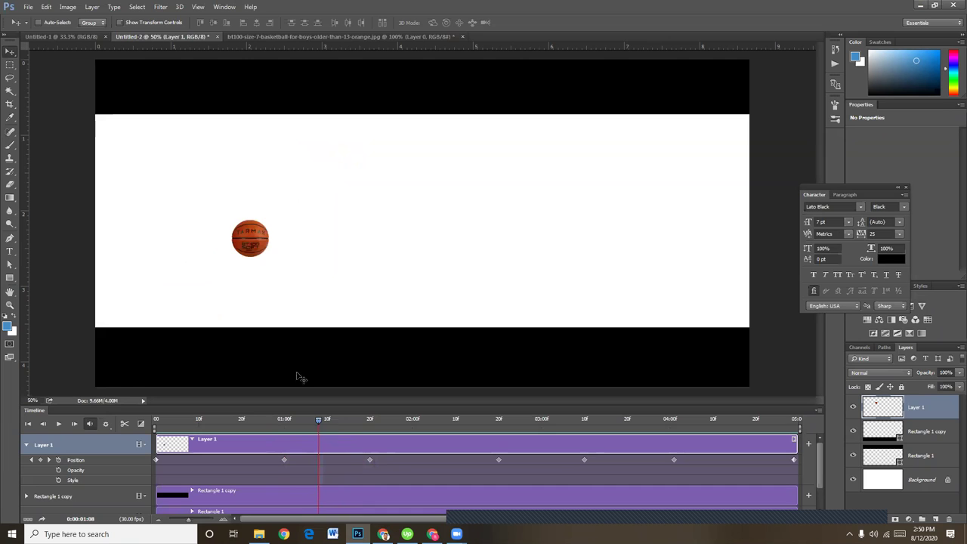
left_click(28, 6)
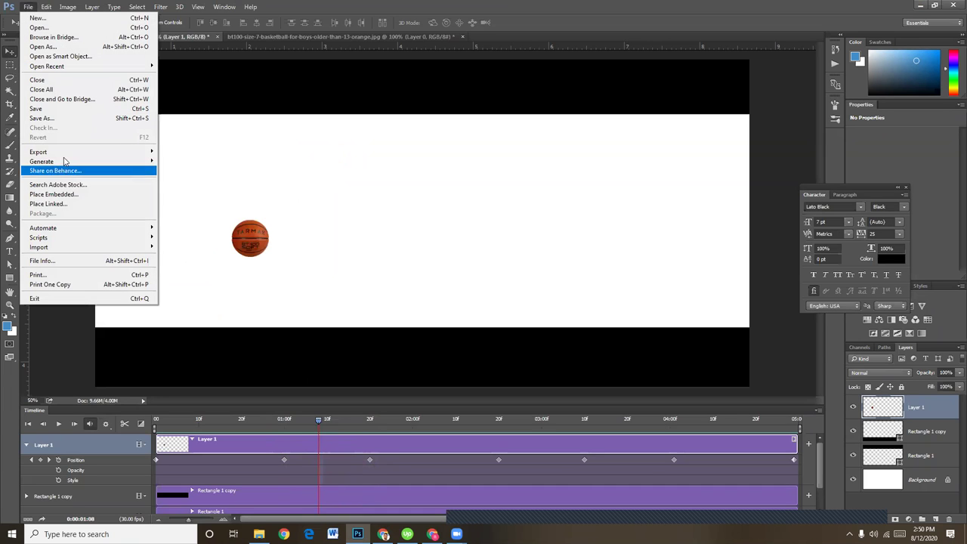
mouse_move(45, 152)
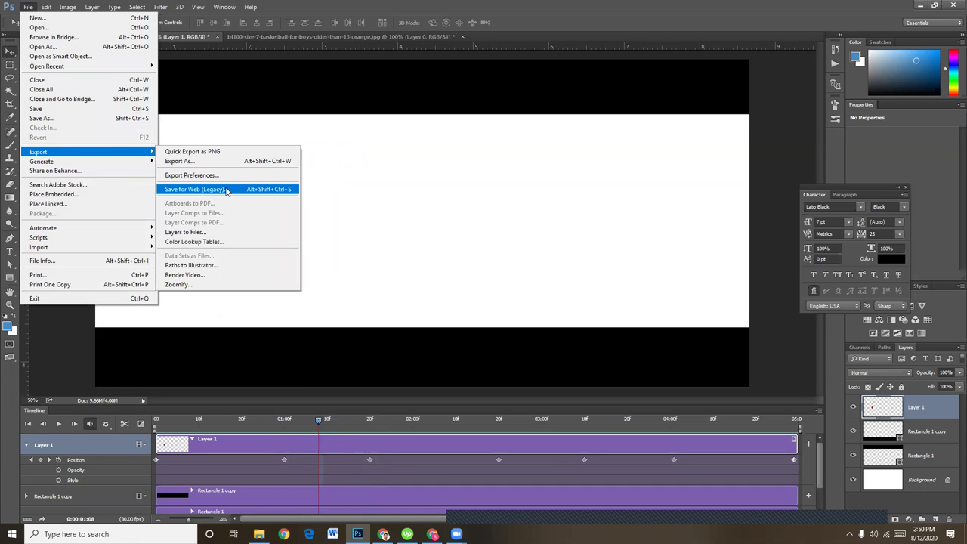
Reopen Save for Web, set the GIF width to 1000 px, and preview the animation
left_click(226, 190)
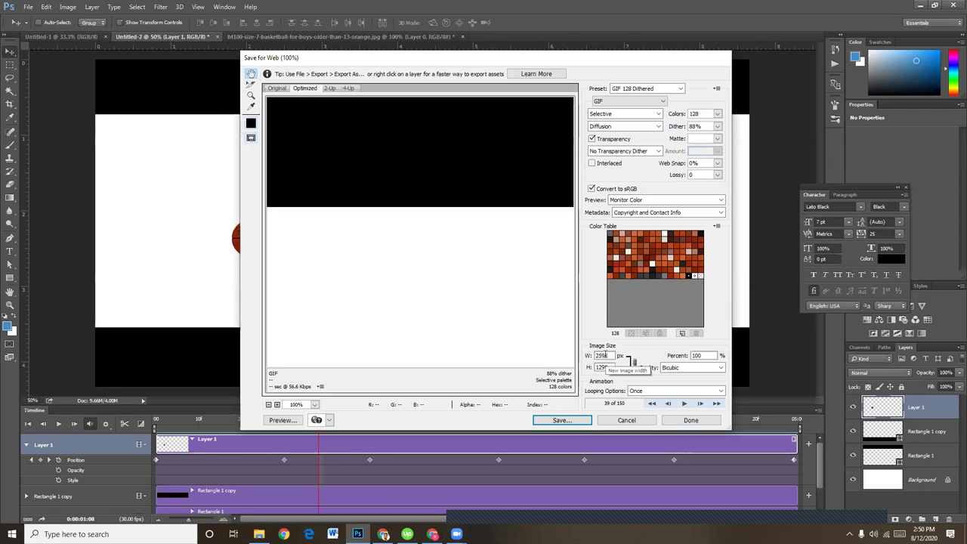
double_click(611, 355)
type("10")
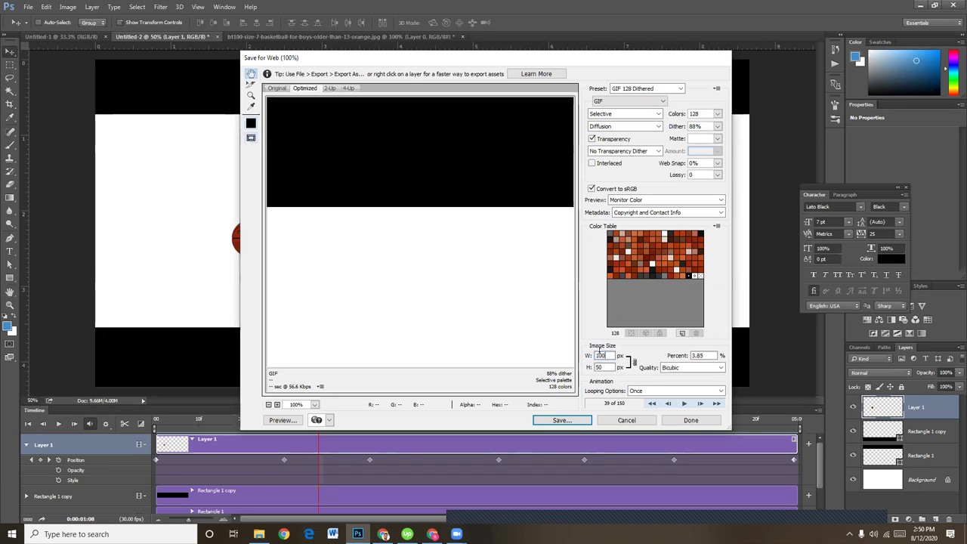
type("0")
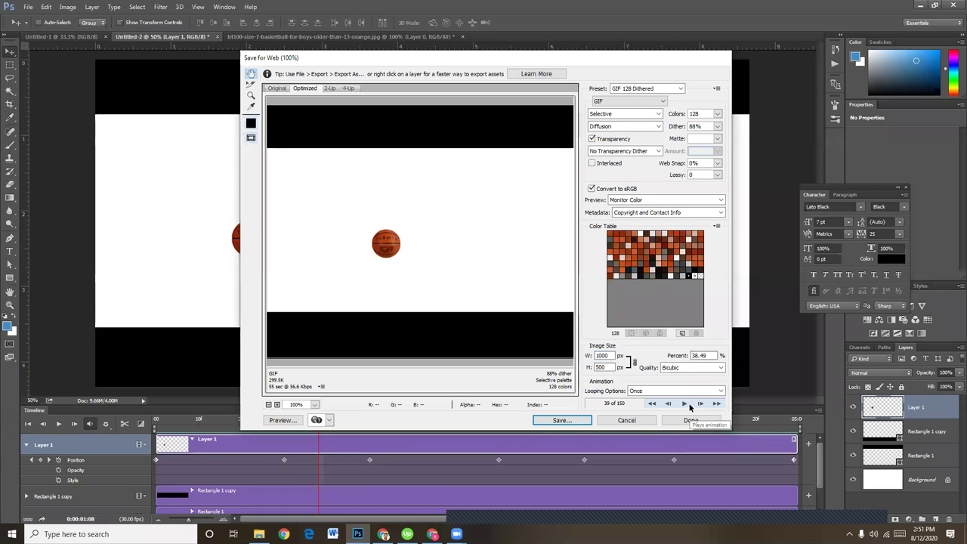
left_click(683, 406)
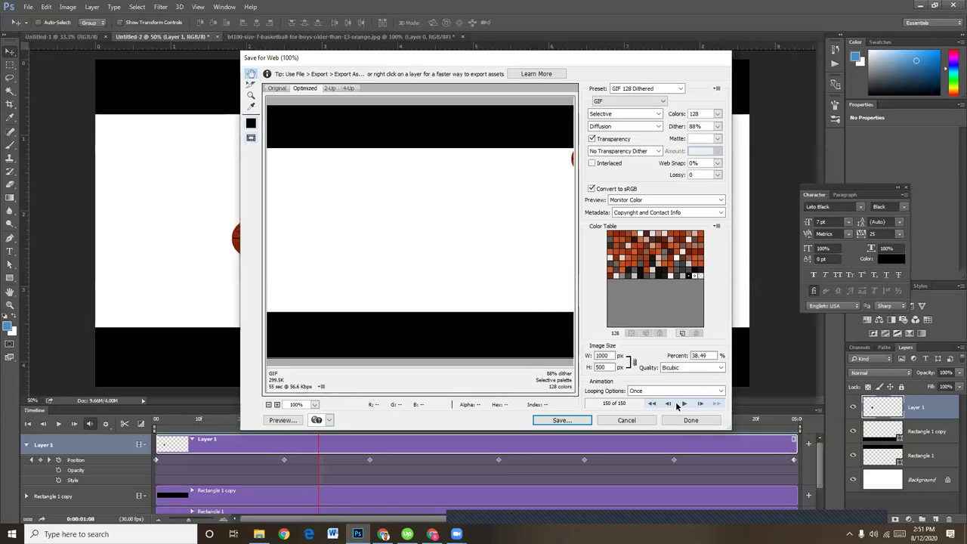
Set Looping Options to Forever, preview the loop, and start saving the GIF
left_click(639, 391)
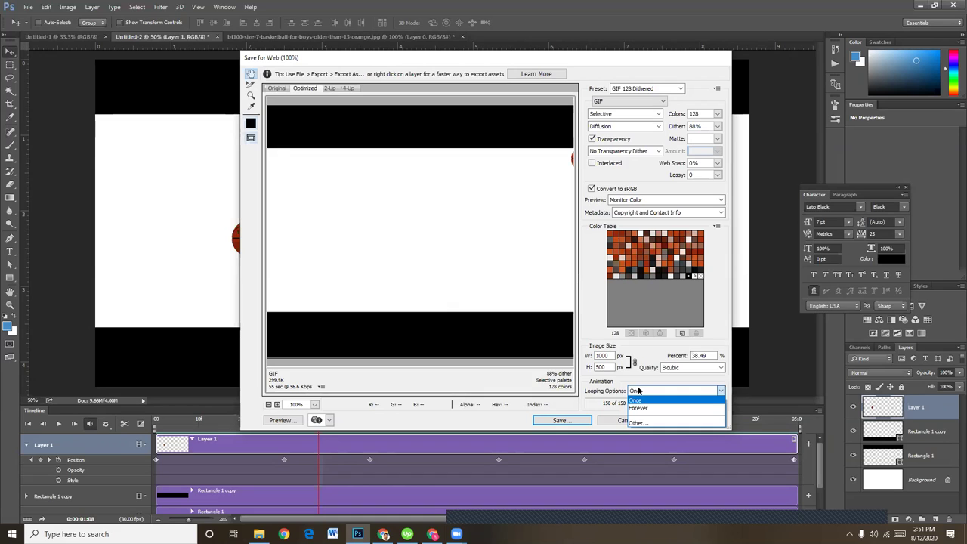
left_click(645, 407)
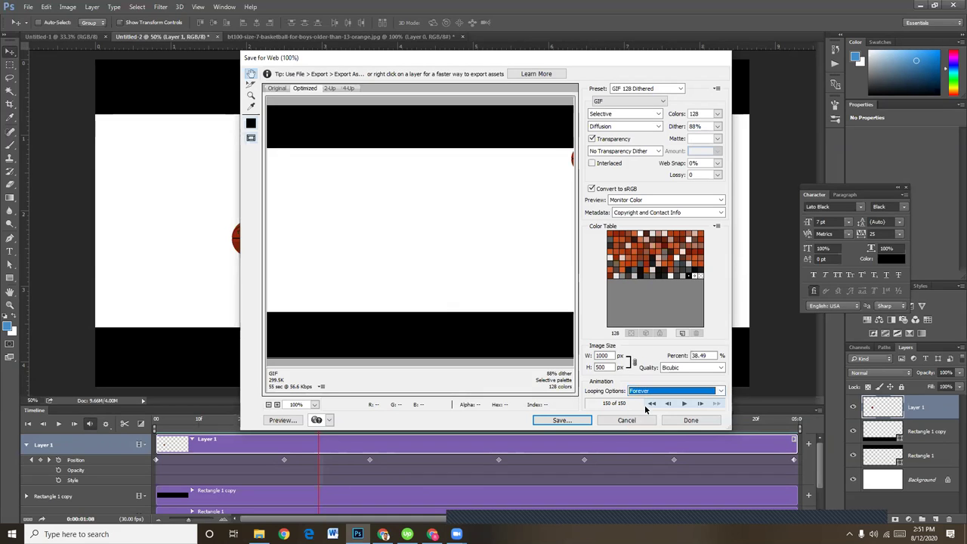
left_click(683, 404)
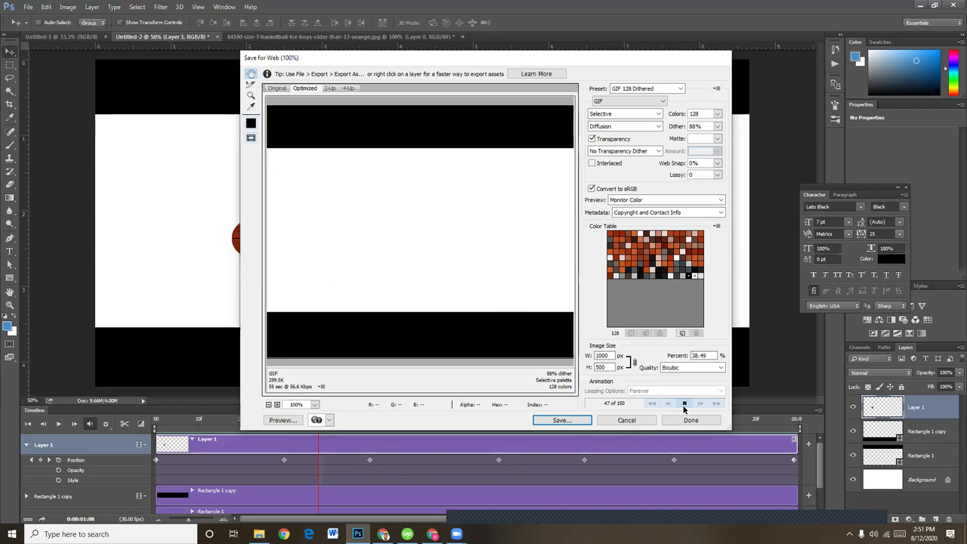
left_click(668, 422)
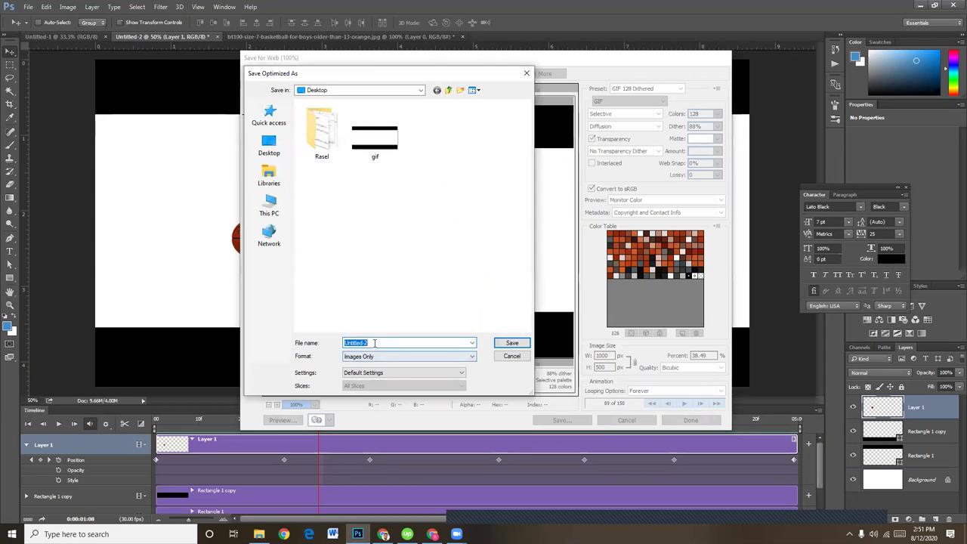
Save the looping GIF to the desktop as 'final' and minimize Photoshop
type("final")
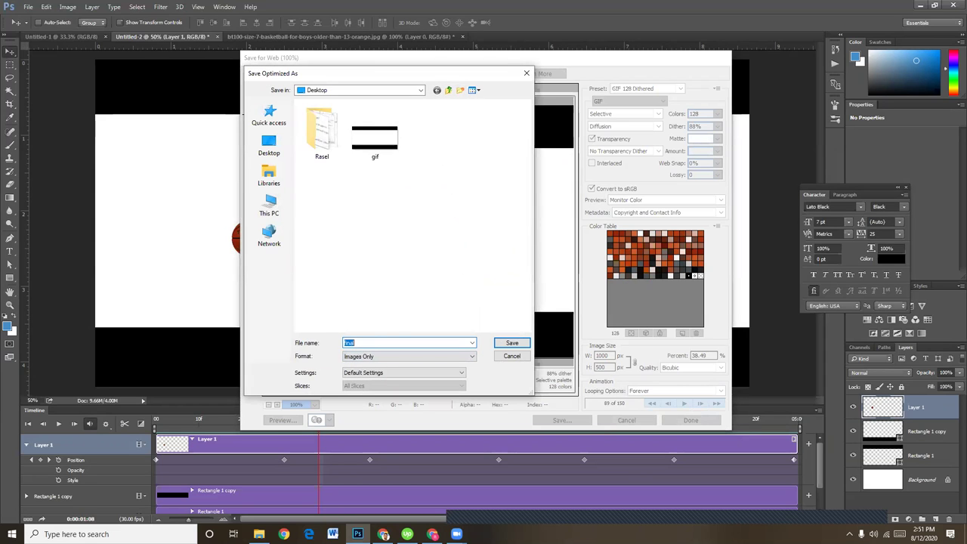
key("Return")
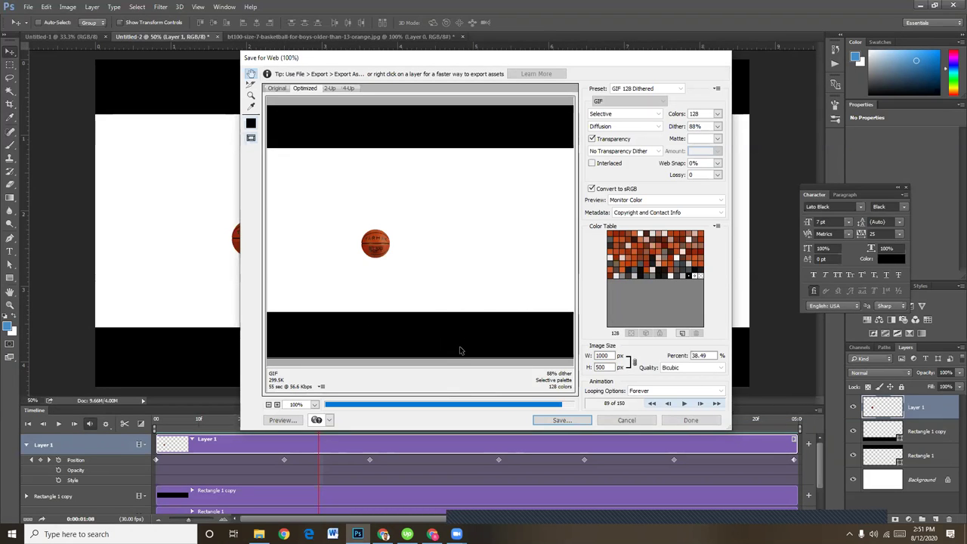
left_click(920, 5)
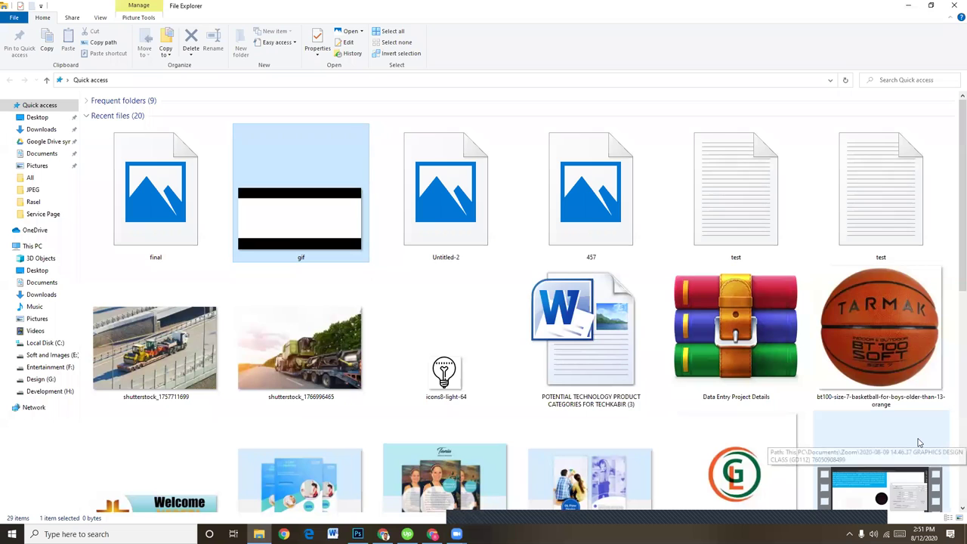
Open final.gif from Quick access Recent files in the Photos viewer
double_click(147, 194)
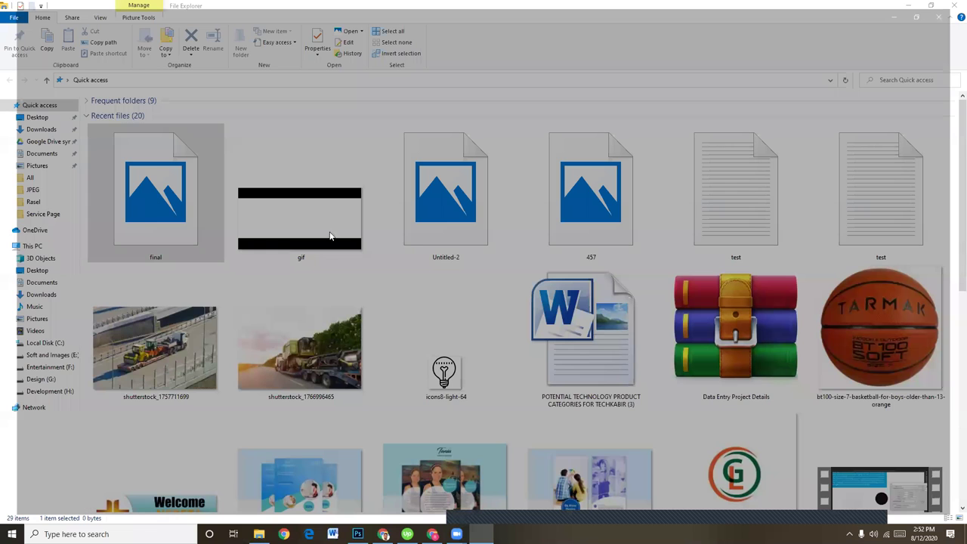